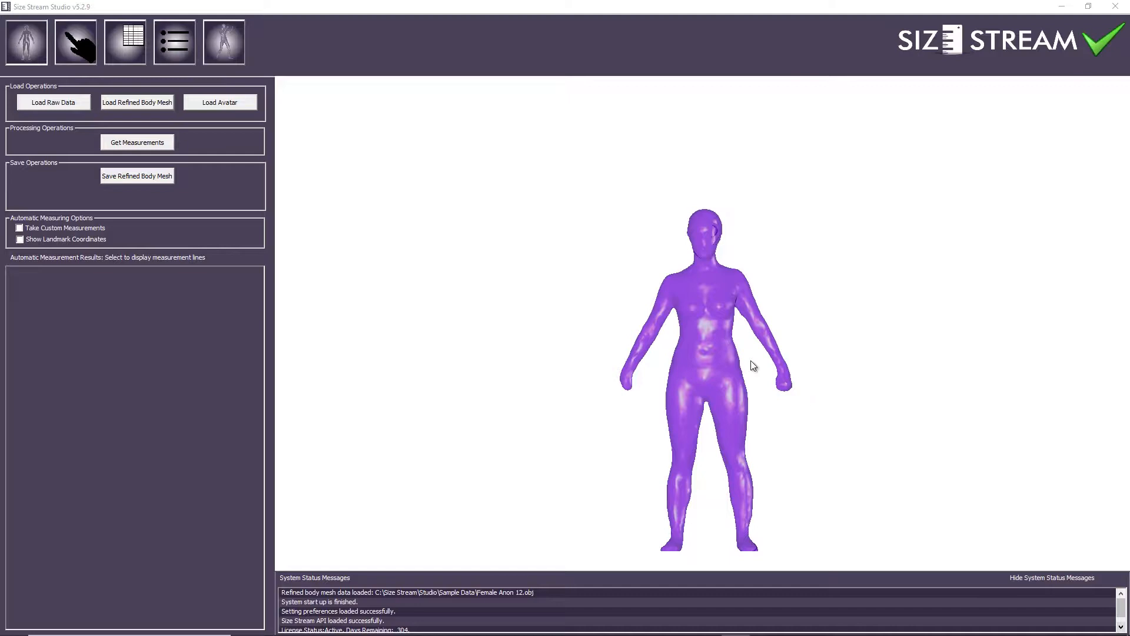
# Orbit, pan and zoom the body mesh to inspect it from the side, back and front
pyautogui.moveTo(682, 372); pyautogui.dragTo(708, 356)
pyautogui.moveTo(708, 351); pyautogui.dragTo(740, 332, button='right')
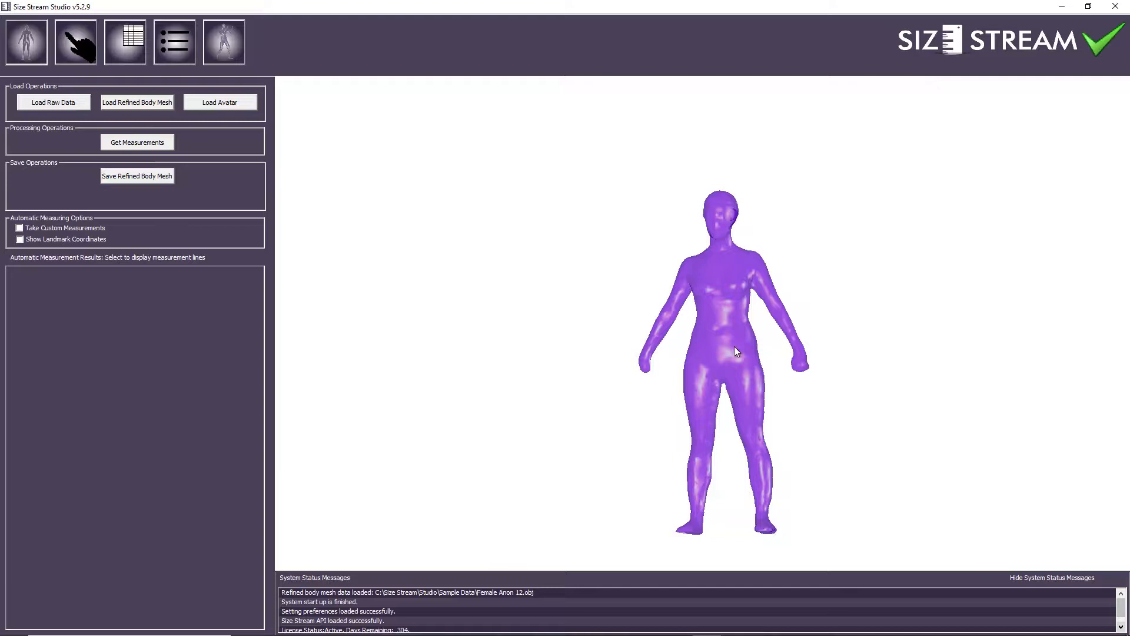
pyautogui.moveTo(725, 345); pyautogui.dragTo(738, 348)
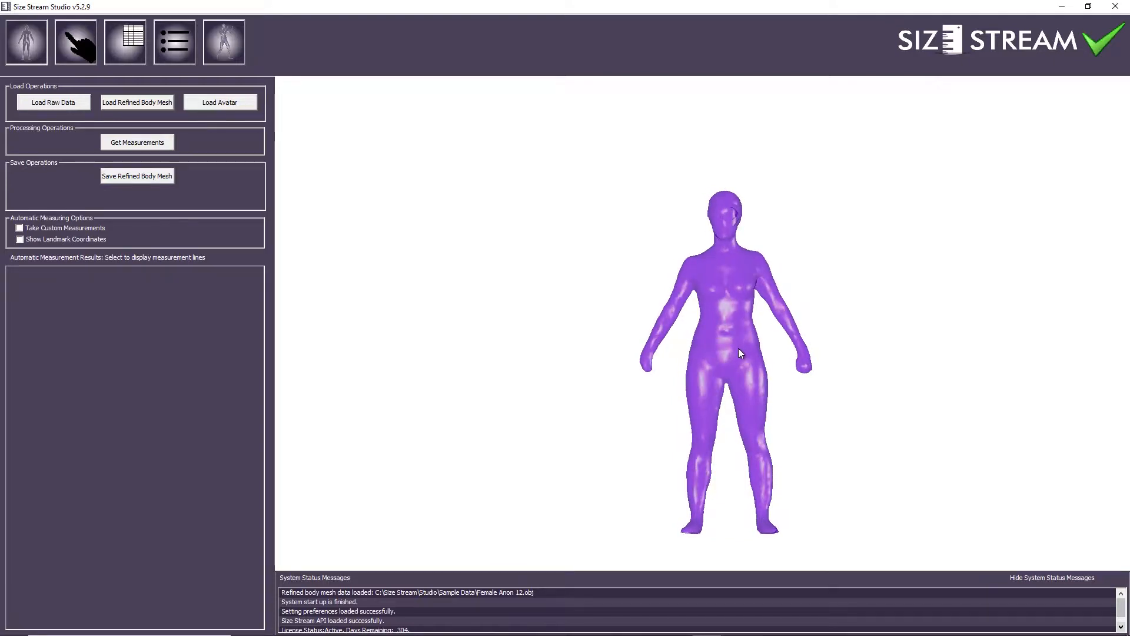
pyautogui.scroll(5, 735, 343)
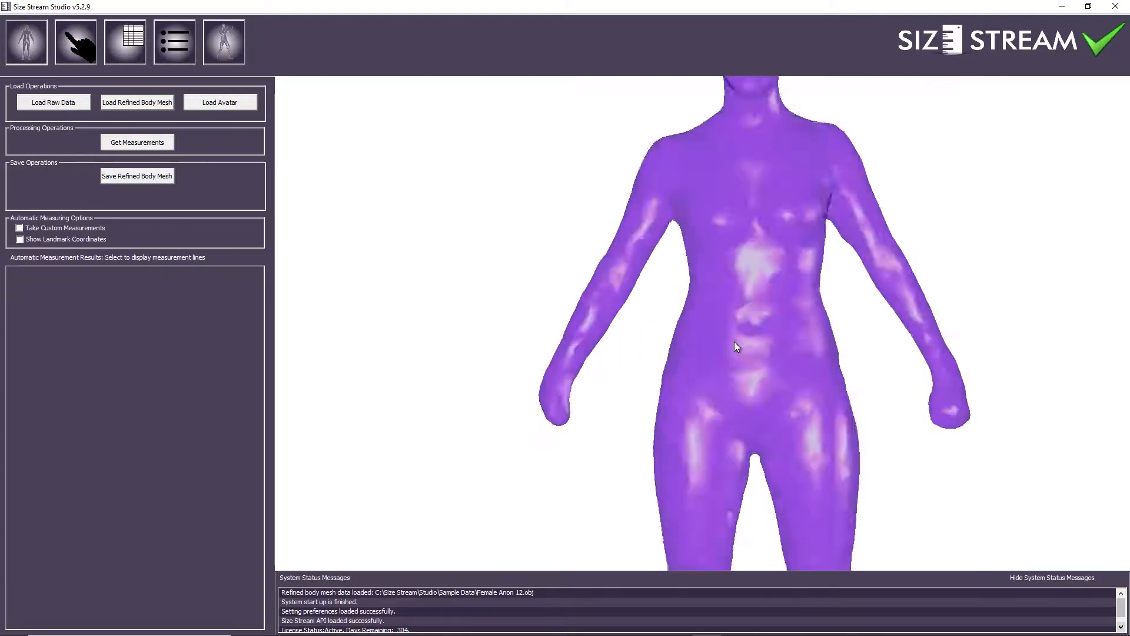
pyautogui.scroll(-6, 735, 342)
pyautogui.scroll(2, 734, 342)
pyautogui.scroll(-4, 735, 344)
pyautogui.scroll(4, 735, 343)
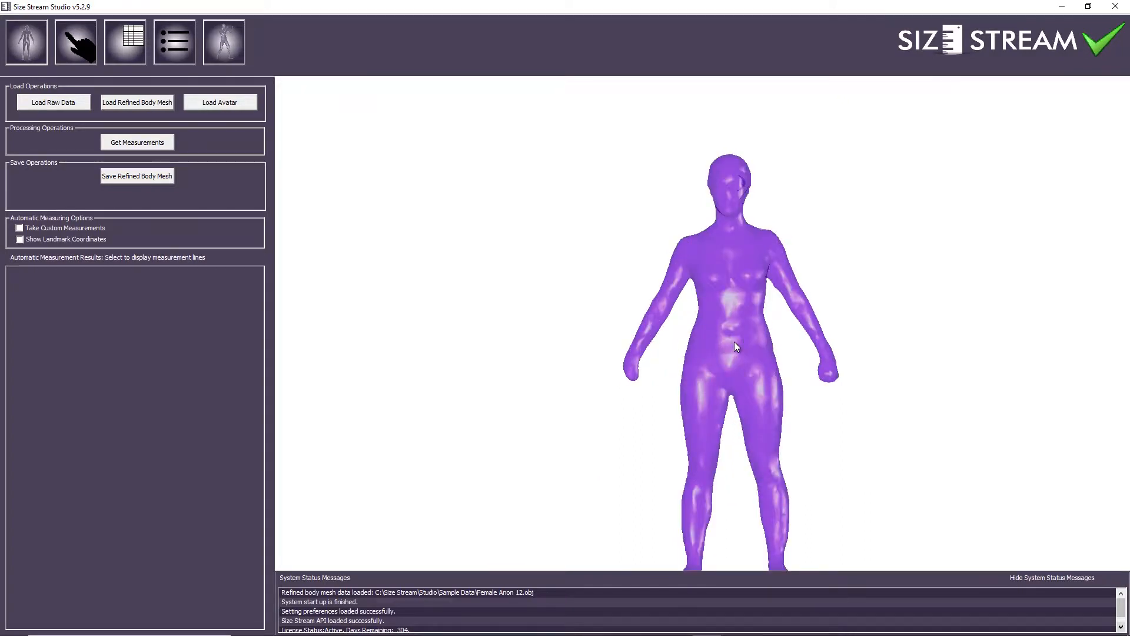
pyautogui.scroll(4, 734, 346)
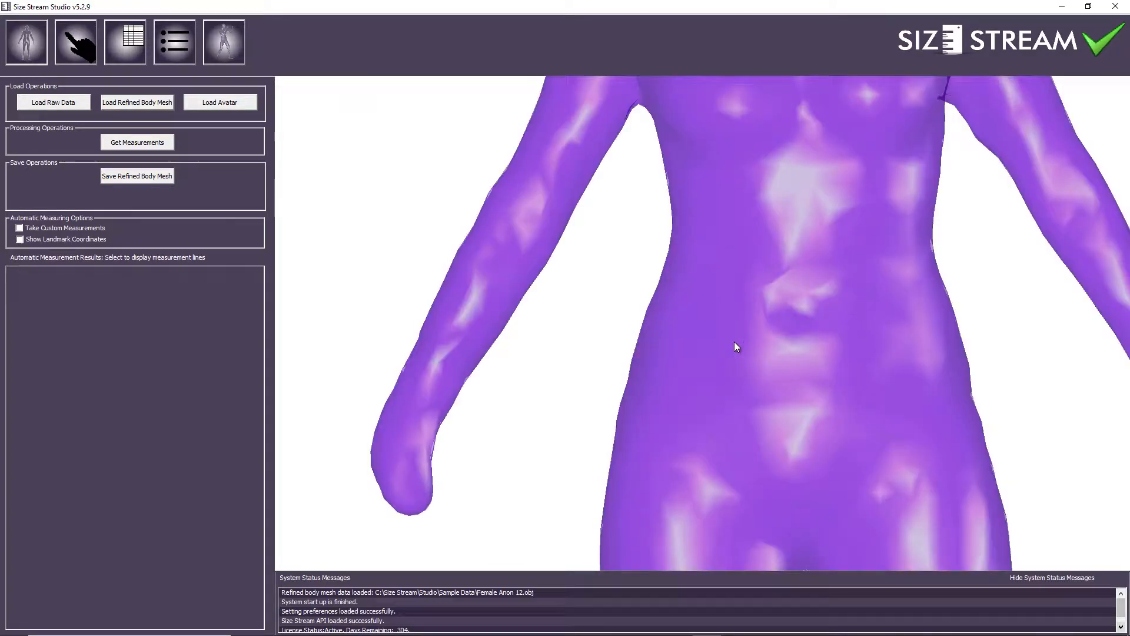
pyautogui.scroll(-5, 734, 345)
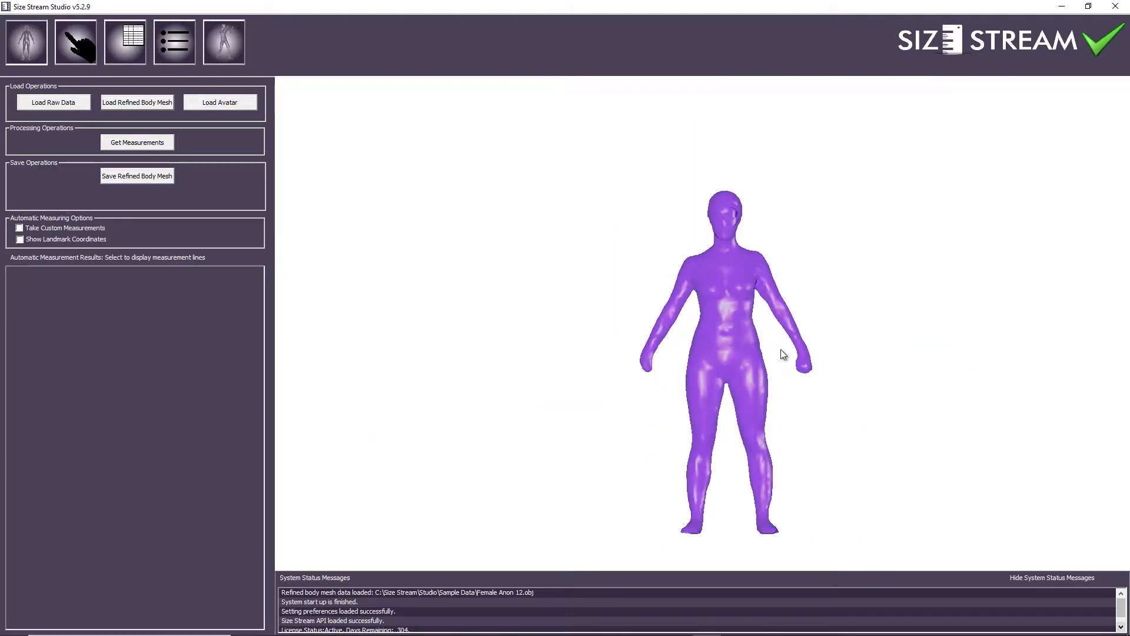
pyautogui.scroll(3, 781, 351)
pyautogui.scroll(5, 782, 352)
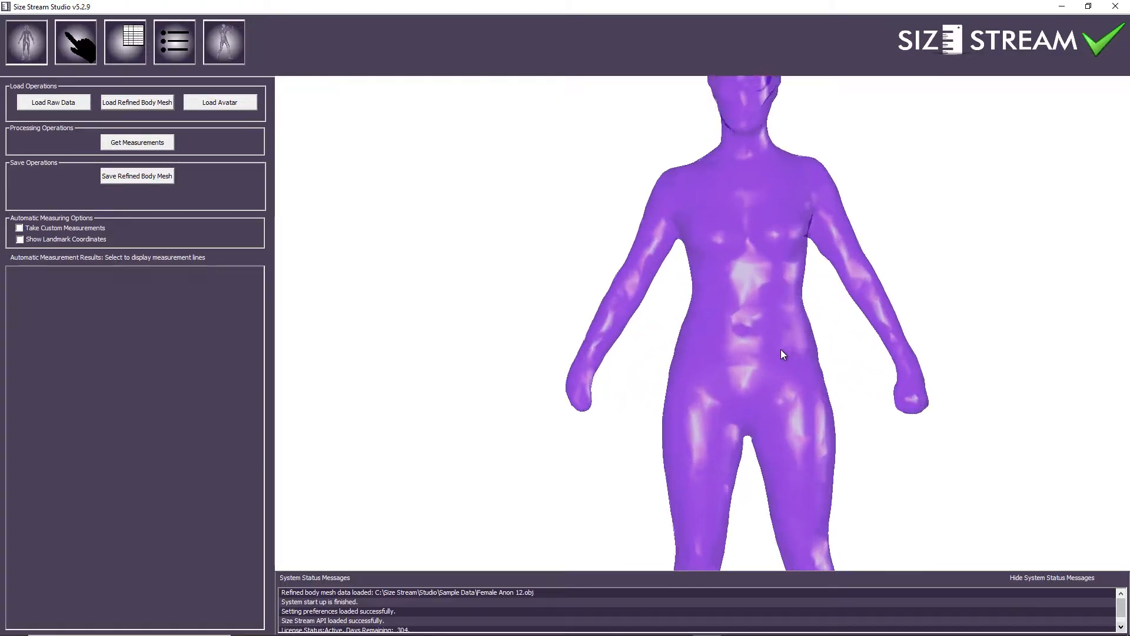
pyautogui.scroll(-5, 782, 352)
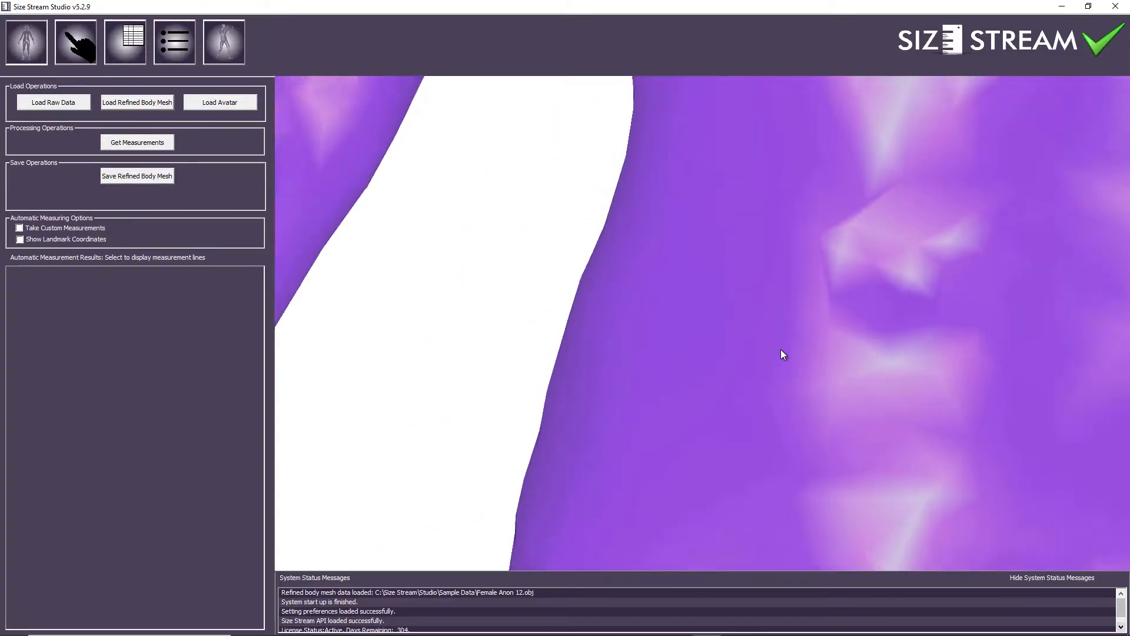
pyautogui.scroll(-3, 782, 353)
pyautogui.scroll(-2, 782, 352)
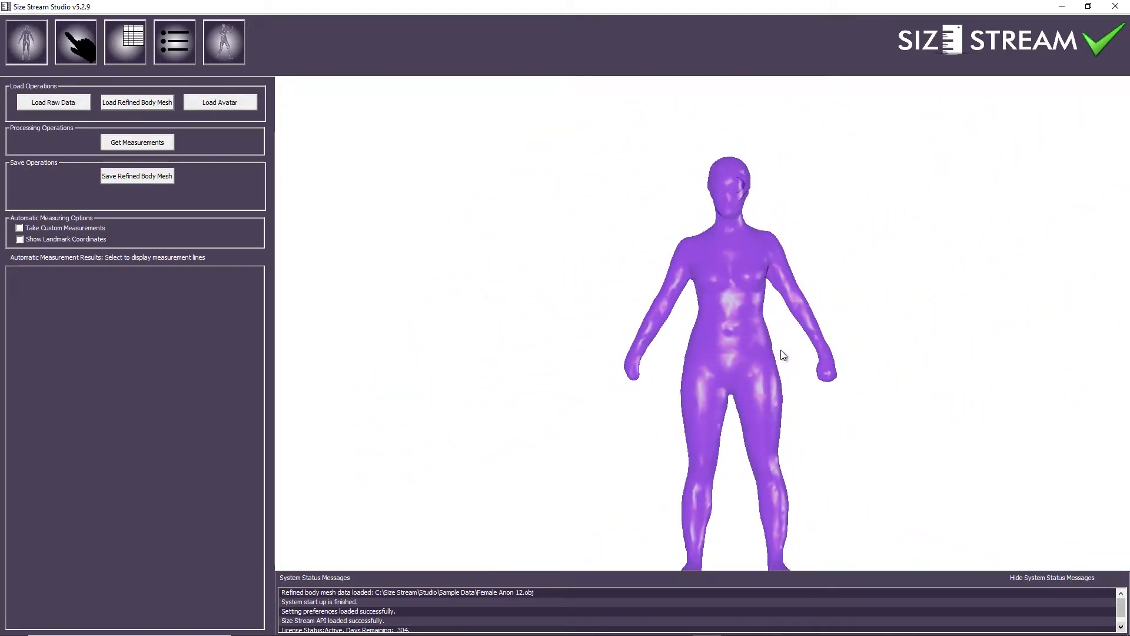
pyautogui.moveTo(753, 356); pyautogui.dragTo(732, 338)
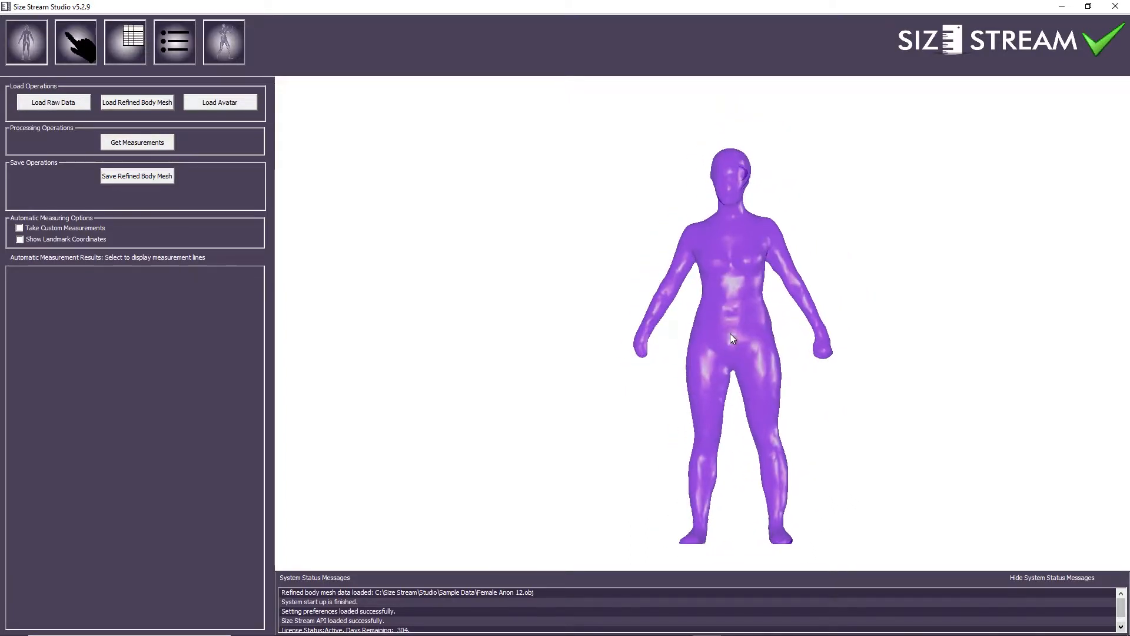
pyautogui.scroll(2, 731, 334)
pyautogui.scroll(-3, 731, 334)
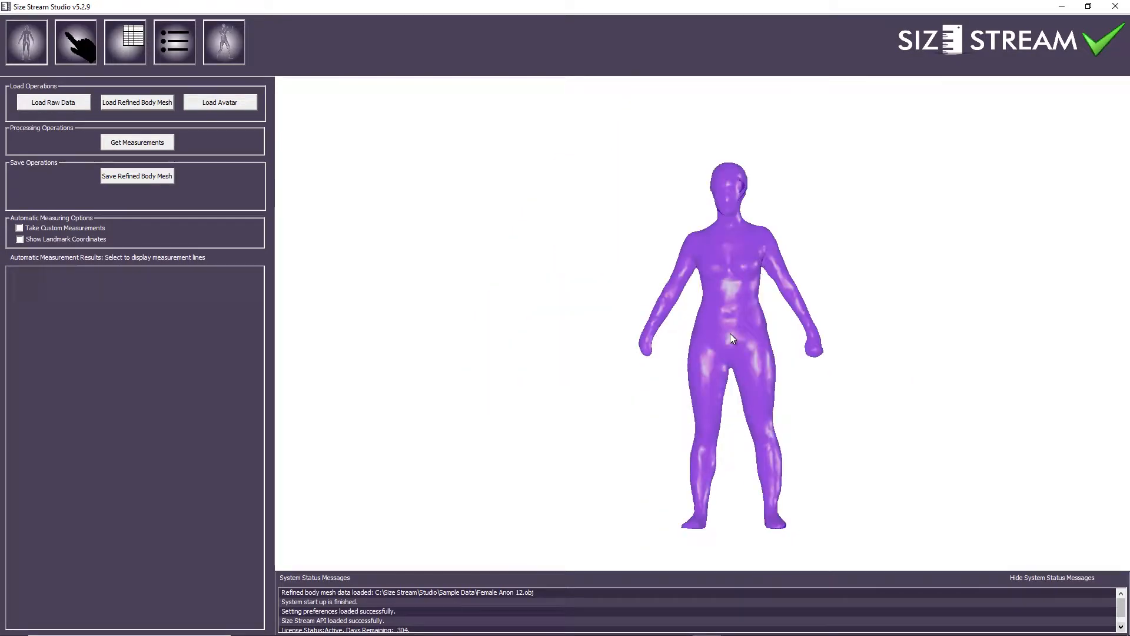
pyautogui.moveTo(764, 342); pyautogui.dragTo(741, 358)
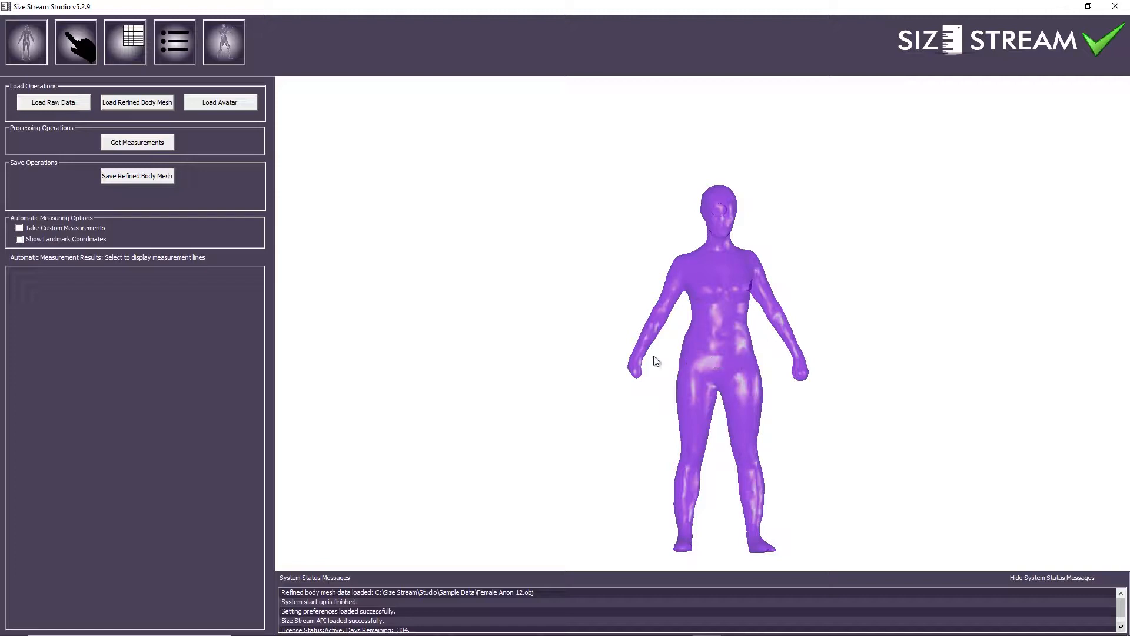
pyautogui.moveTo(733, 339); pyautogui.dragTo(722, 339)
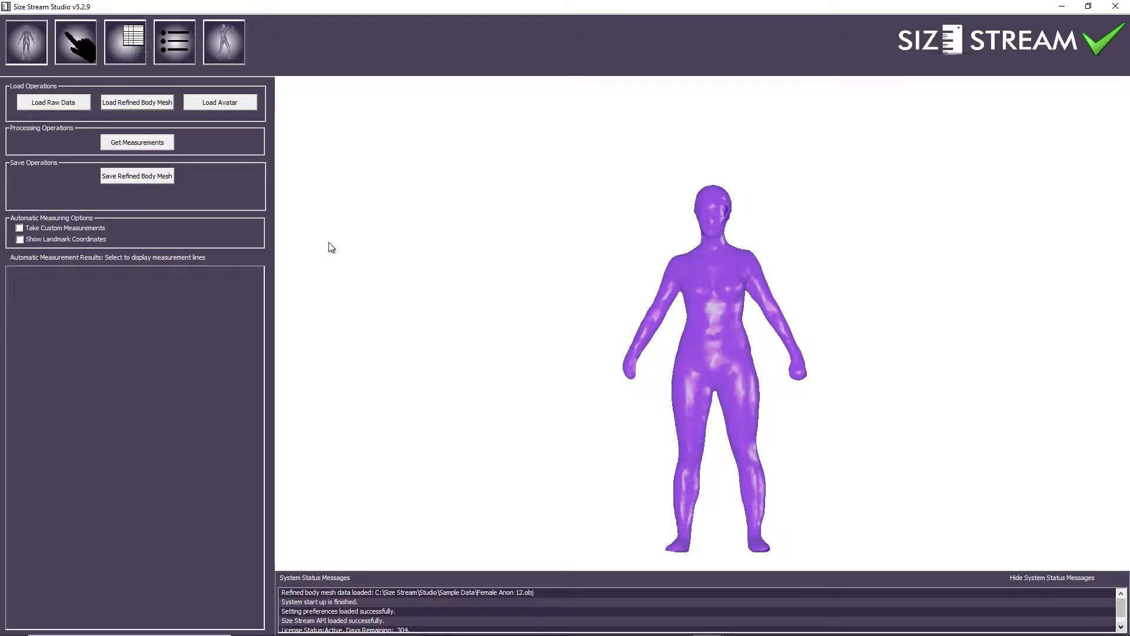
# Load Female Anon 12.obj from Sample Data again as the refined body mesh
pyautogui.click(153, 104)
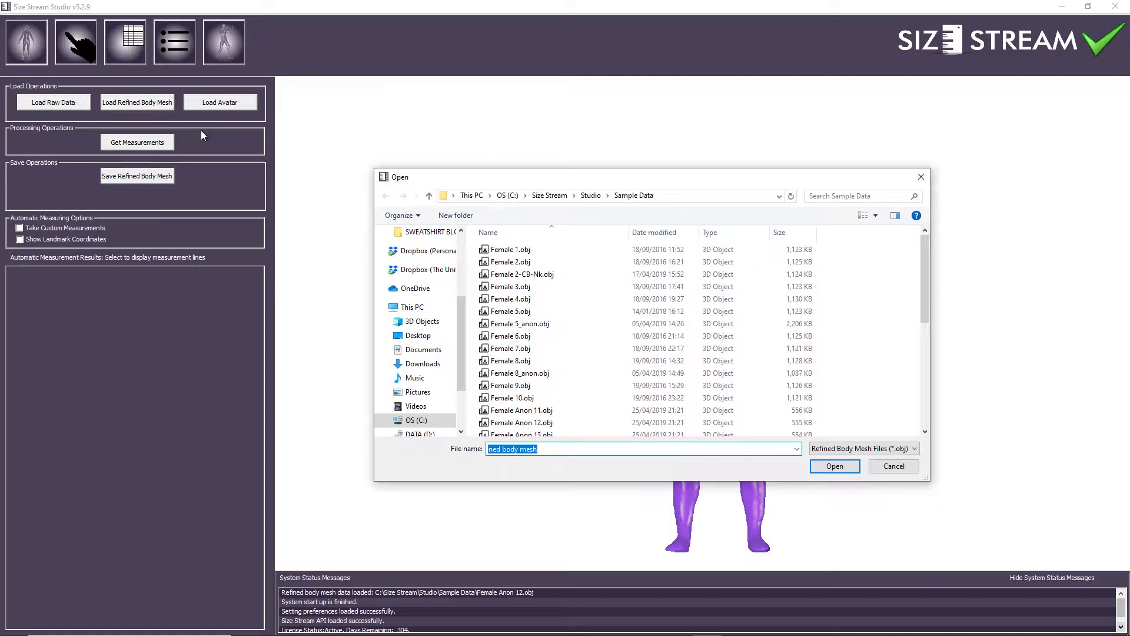
pyautogui.click(541, 422)
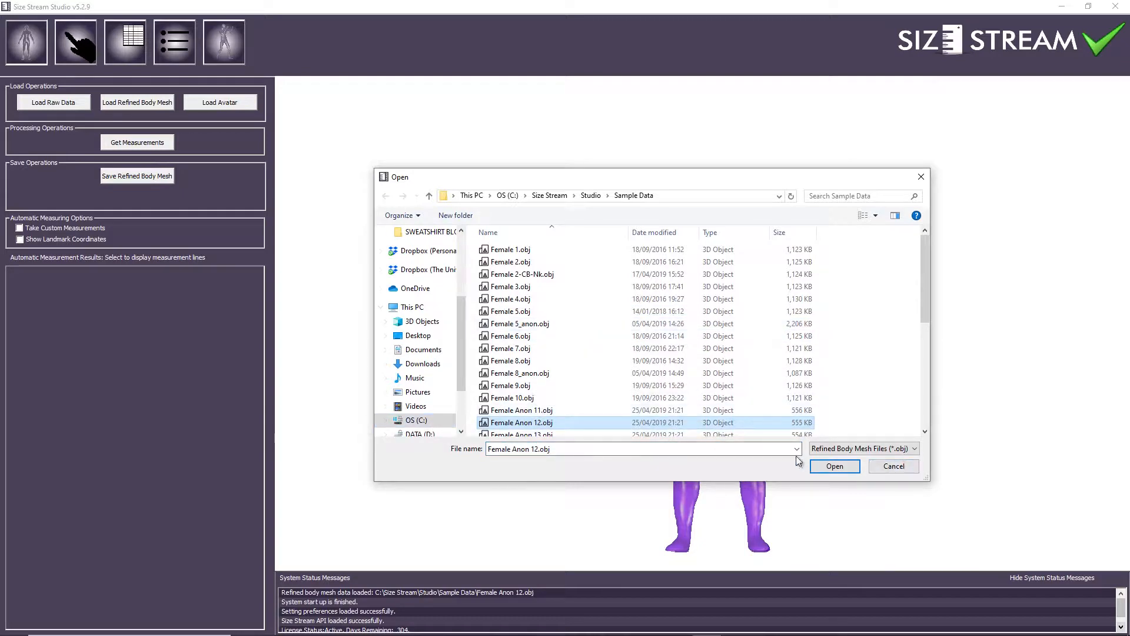
pyautogui.click(830, 467)
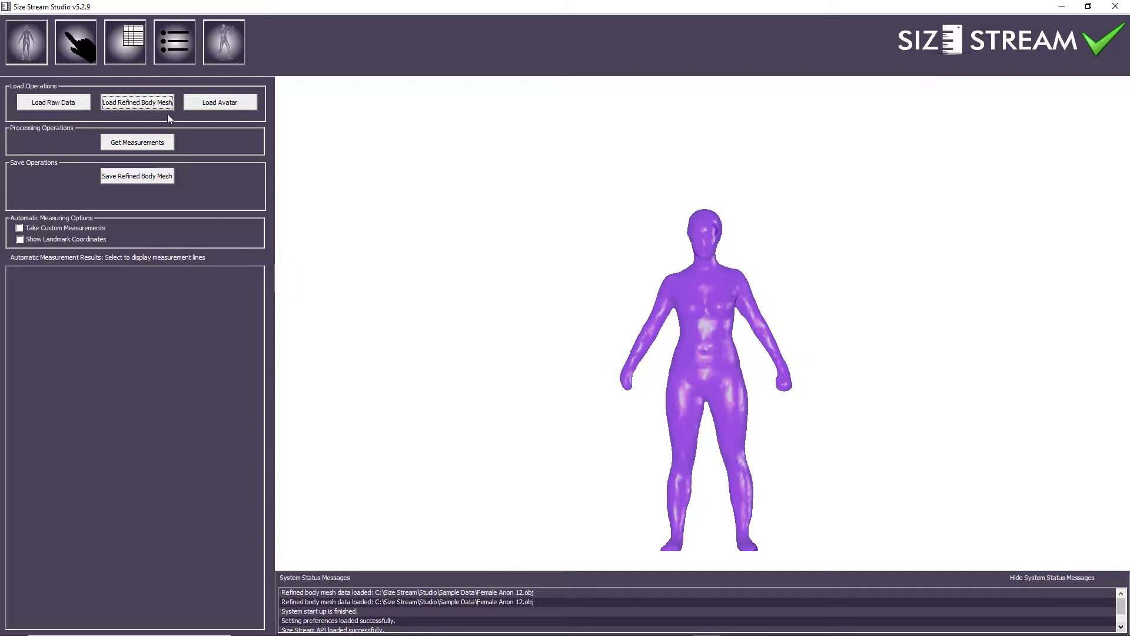
pyautogui.click(164, 51)
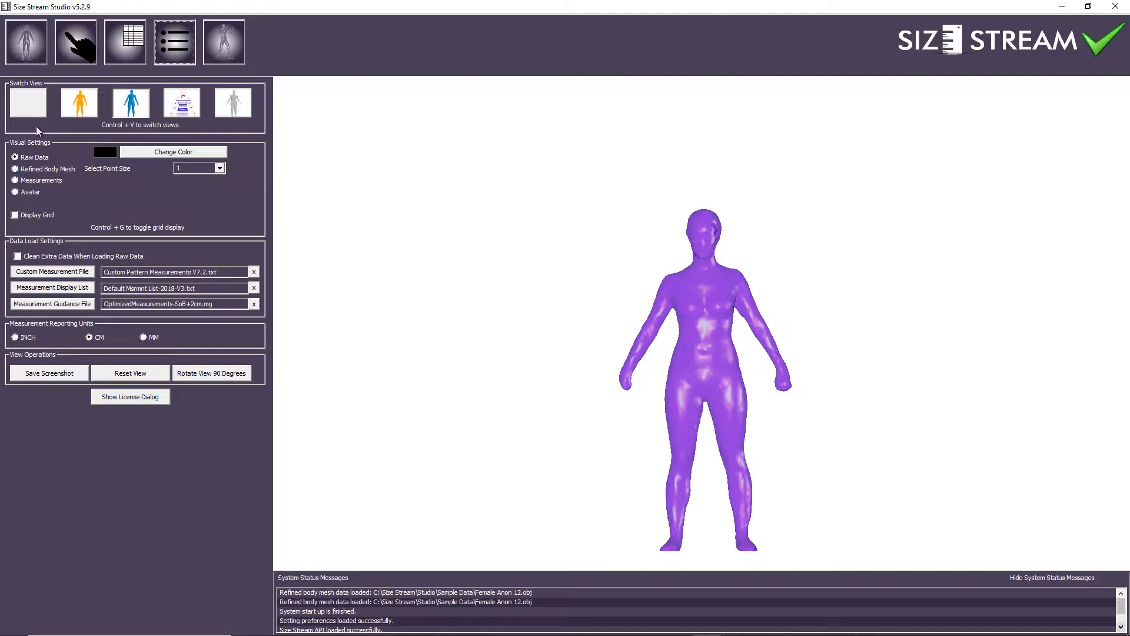
pyautogui.click(37, 48)
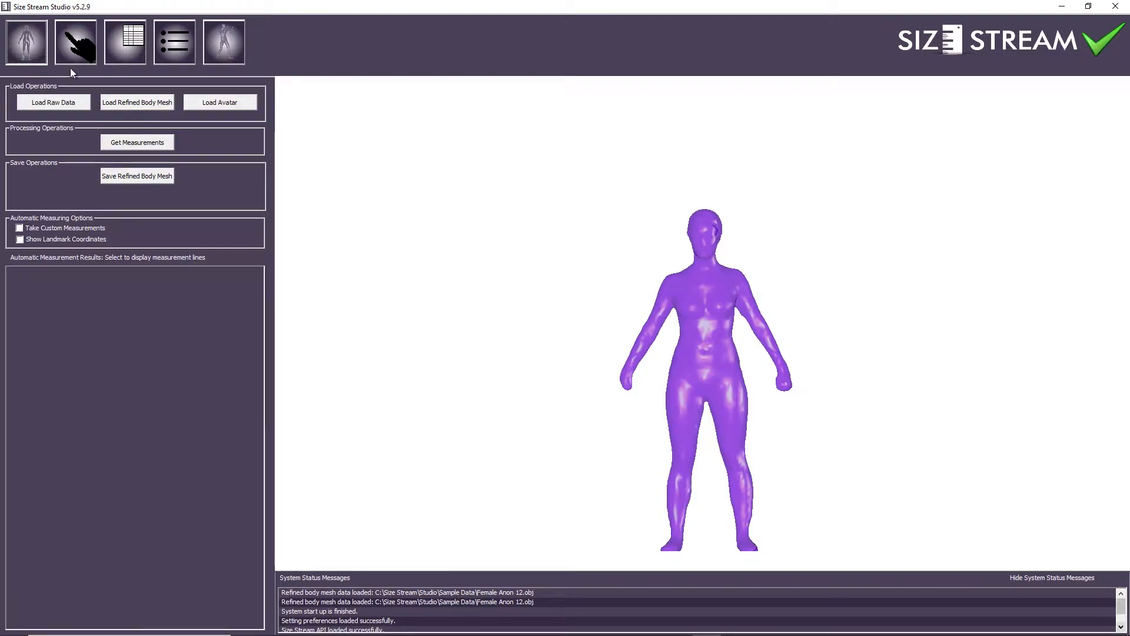
# Run Get Measurements to fill the results list, e.g. Abdomen Circ [Tape] 81.80, and draw measurement lines
pyautogui.click(149, 143)
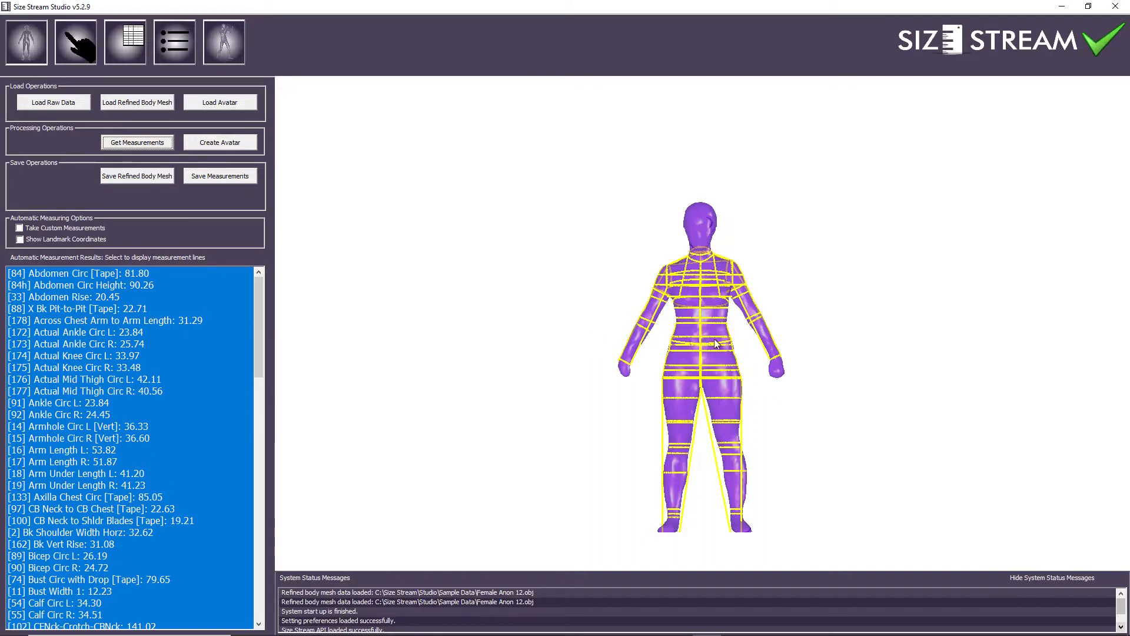
pyautogui.moveTo(716, 344)
pyautogui.mouseDown()
pyautogui.moveTo(492, 328)
pyautogui.moveTo(535, 351)
pyautogui.moveTo(731, 333)
pyautogui.moveTo(698, 327)
pyautogui.moveTo(718, 343)
pyautogui.mouseUp()
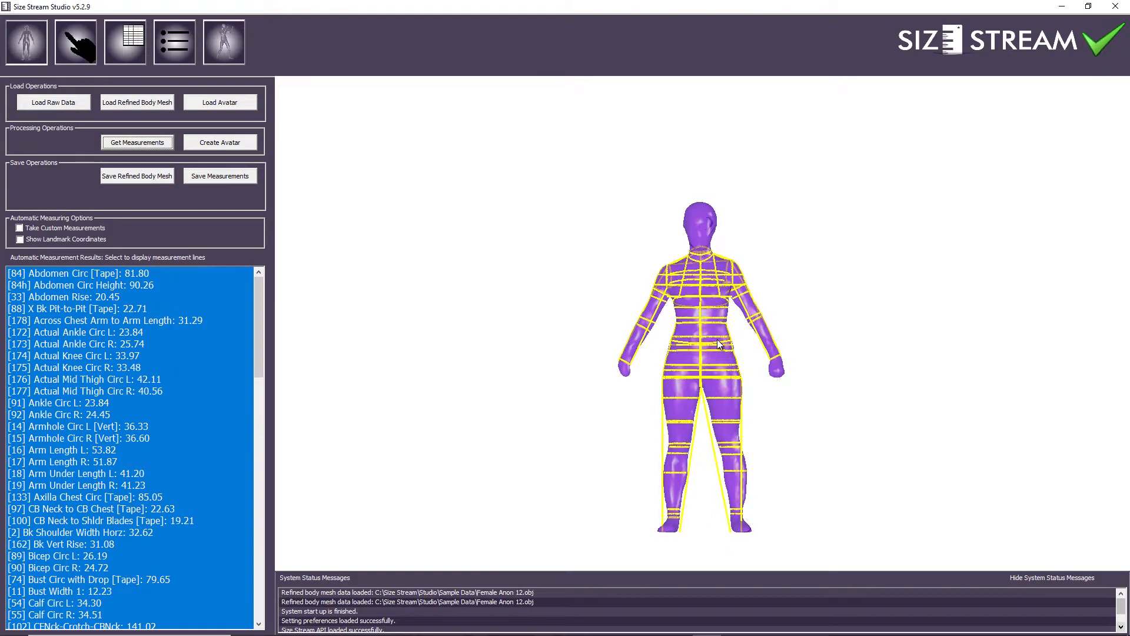
# Show the landmark points and inspect the shoulder, torso and hip lines from a rear angle
pyautogui.click(22, 239)
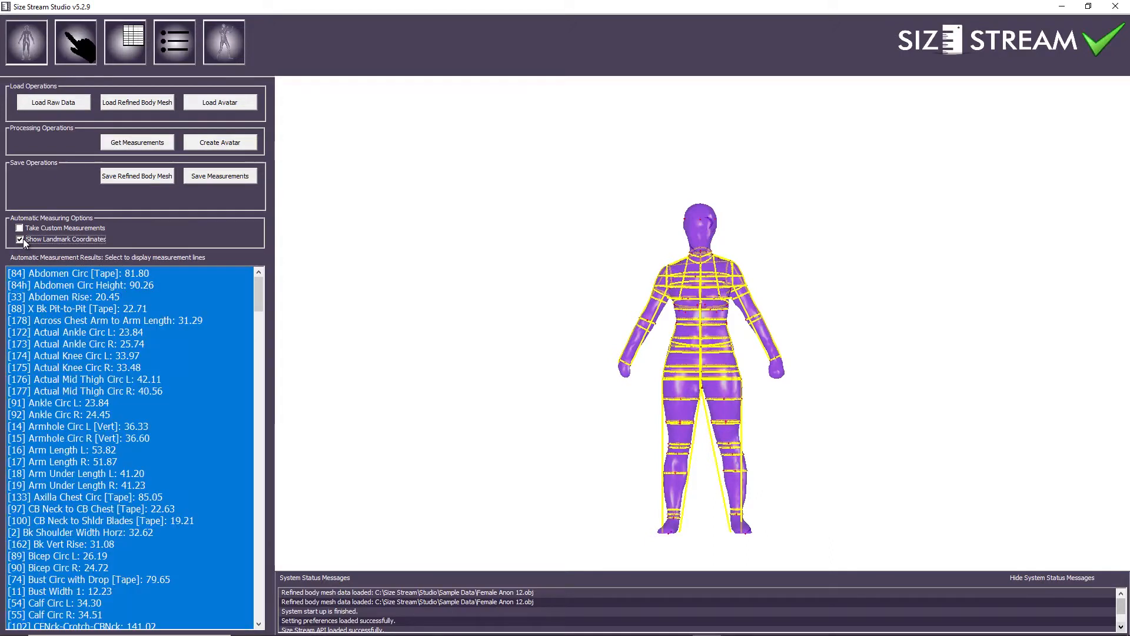
pyautogui.scroll(5, 768, 386)
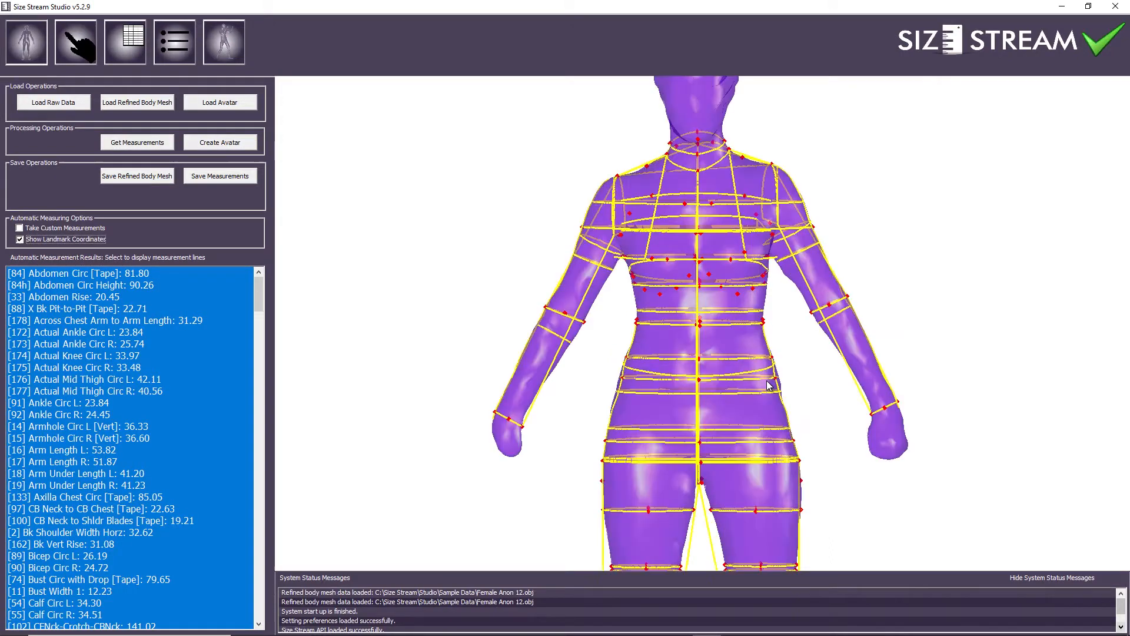
pyautogui.moveTo(754, 97); pyautogui.dragTo(770, 337, button='middle')
pyautogui.moveTo(769, 338); pyautogui.dragTo(805, 335)
pyautogui.moveTo(786, 408); pyautogui.dragTo(768, 317, button='middle')
pyautogui.moveTo(766, 318); pyautogui.dragTo(713, 325)
pyautogui.moveTo(710, 356); pyautogui.dragTo(717, 292, button='middle')
pyautogui.moveTo(715, 320)
pyautogui.mouseDown()
pyautogui.moveTo(761, 317)
pyautogui.moveTo(721, 321)
pyautogui.mouseUp()
pyautogui.moveTo(711, 371); pyautogui.dragTo(708, 423, button='middle')
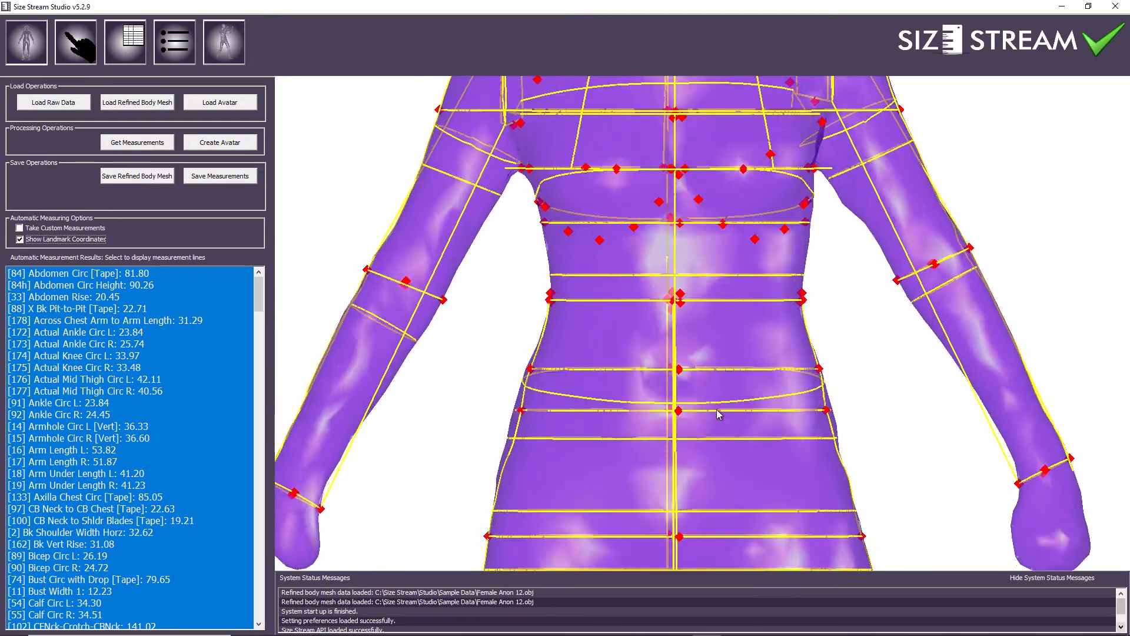
pyautogui.moveTo(711, 408); pyautogui.dragTo(729, 417)
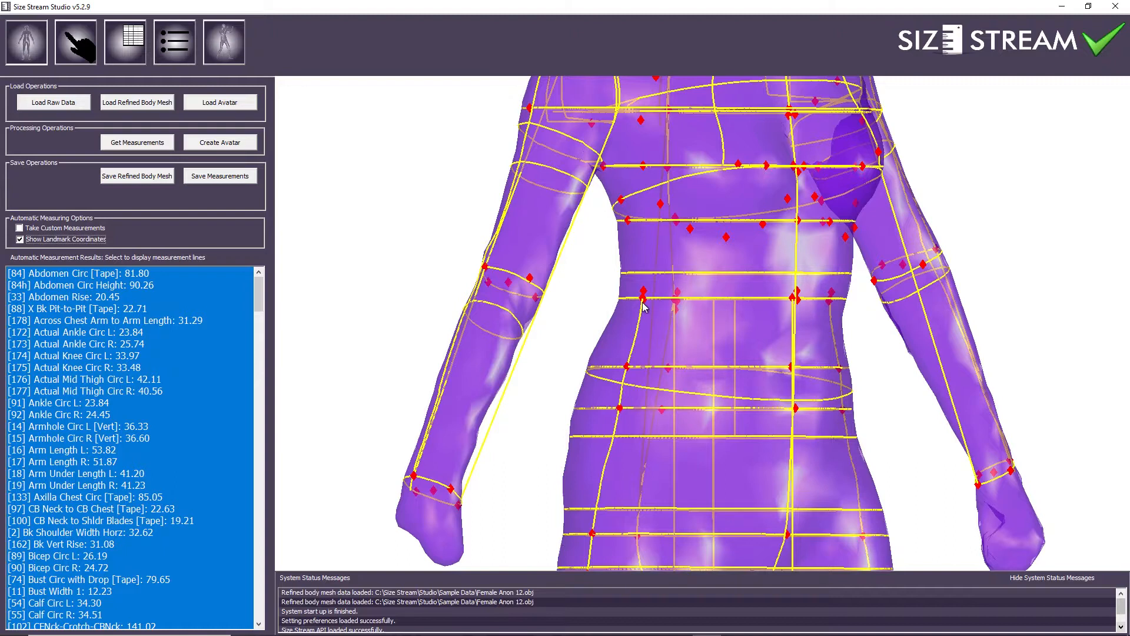
# Inspect the chest lines from the front, then the back shoulders and neck from behind
pyautogui.moveTo(660, 305); pyautogui.dragTo(612, 308)
pyautogui.moveTo(647, 366); pyautogui.dragTo(645, 467, button='right')
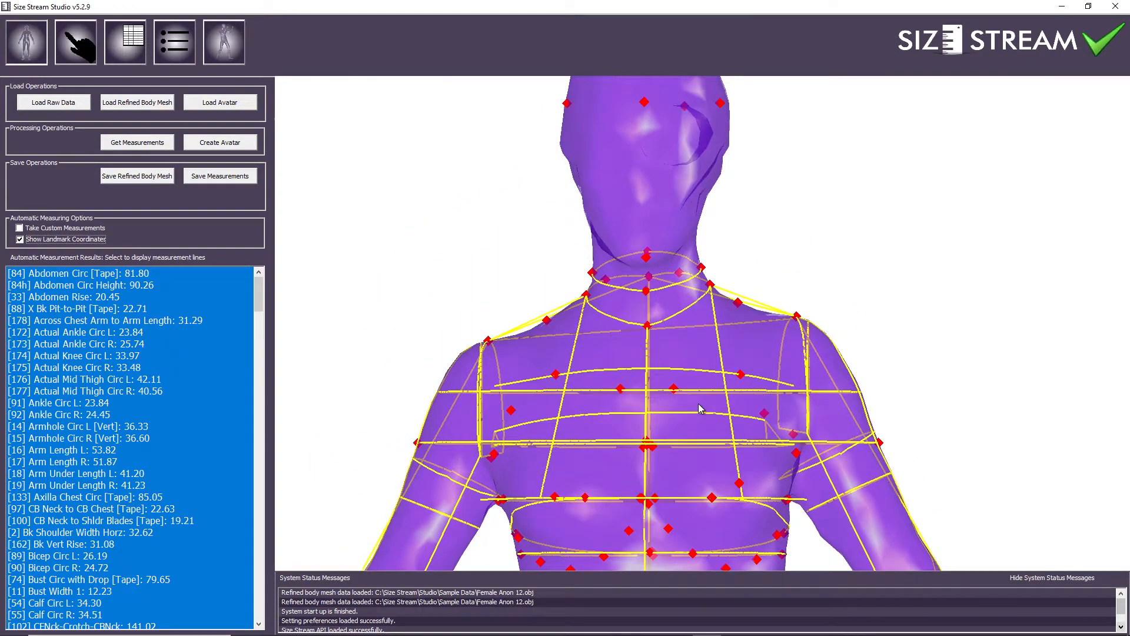
pyautogui.moveTo(659, 394); pyautogui.dragTo(683, 415, button='right')
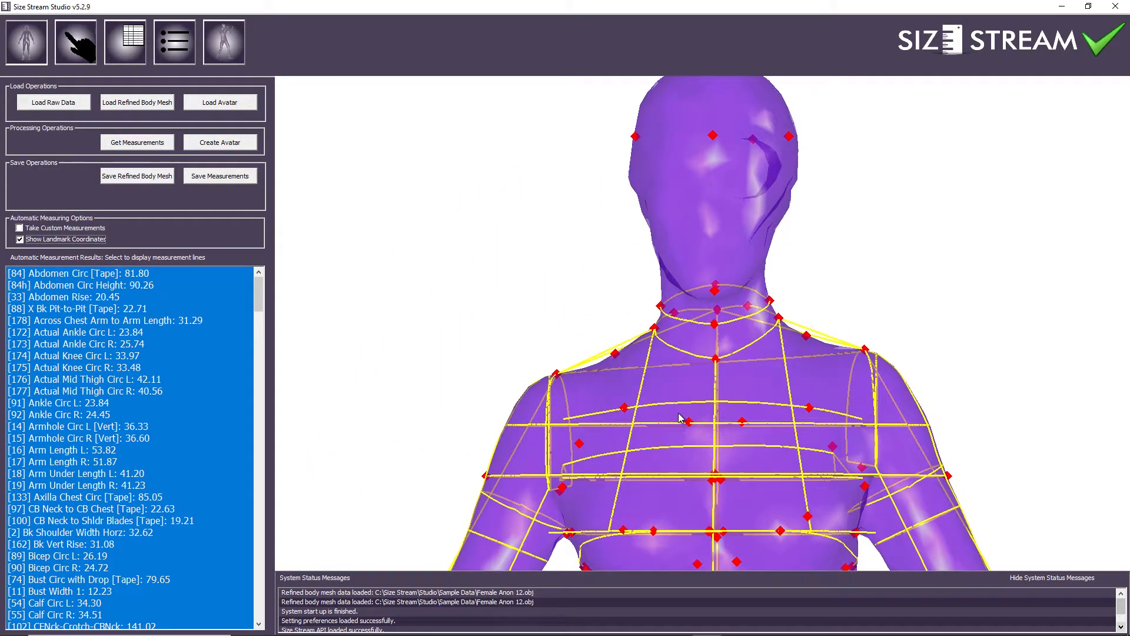
pyautogui.scroll(-5, 680, 417)
pyautogui.scroll(5, 679, 417)
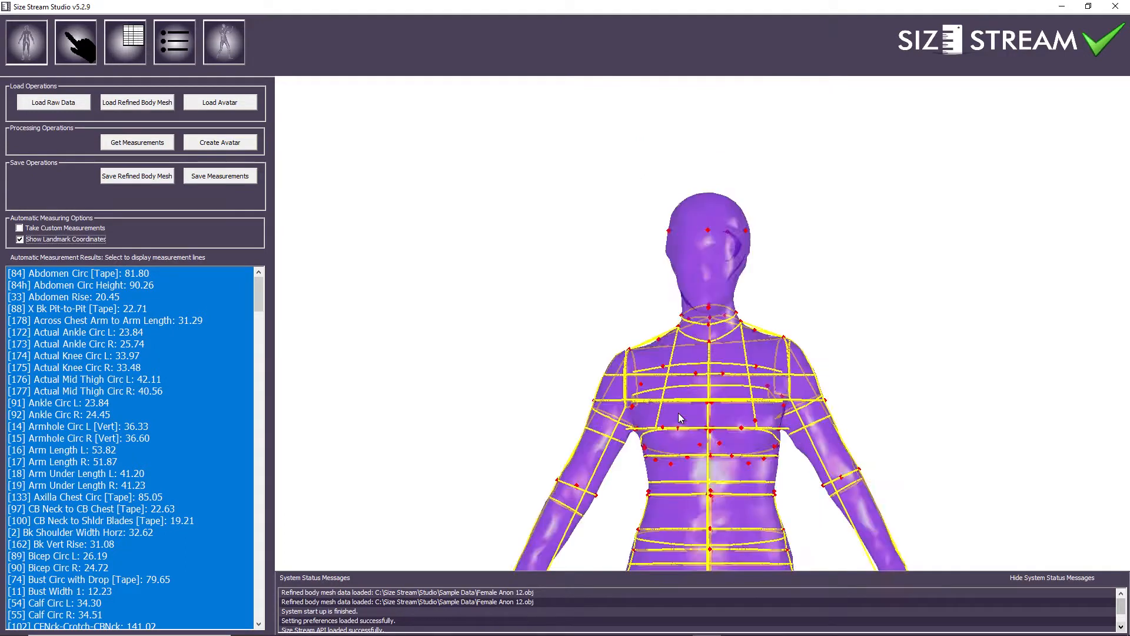
pyautogui.scroll(-5, 681, 417)
pyautogui.scroll(5, 681, 417)
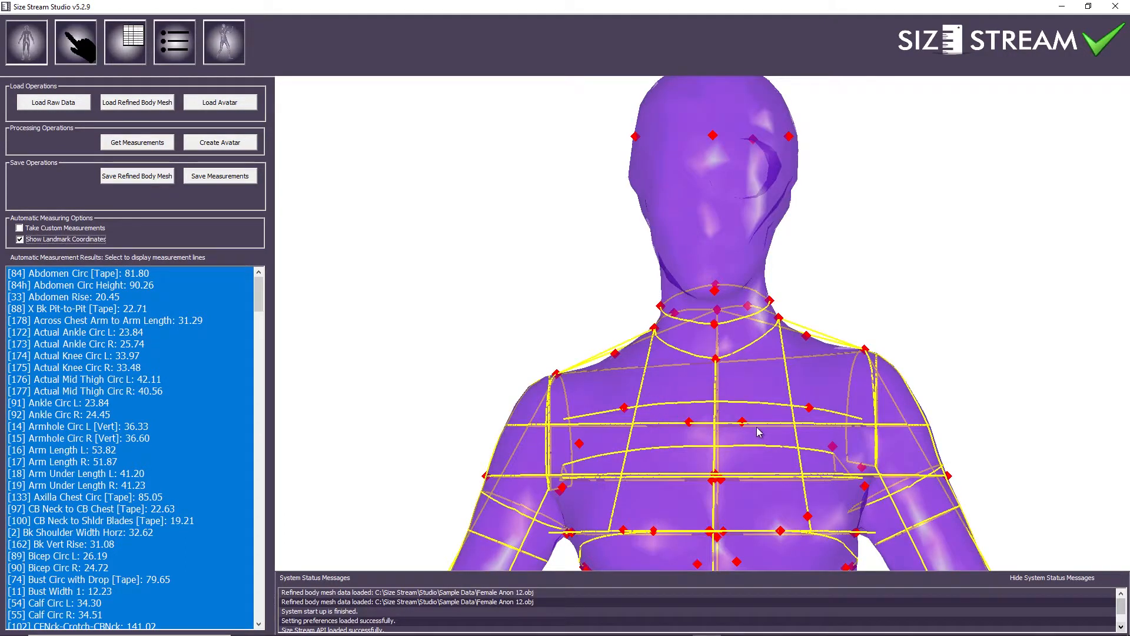
pyautogui.moveTo(751, 429); pyautogui.dragTo(758, 420, button='right')
pyautogui.moveTo(756, 420); pyautogui.dragTo(705, 259)
pyautogui.moveTo(760, 352); pyautogui.dragTo(666, 348)
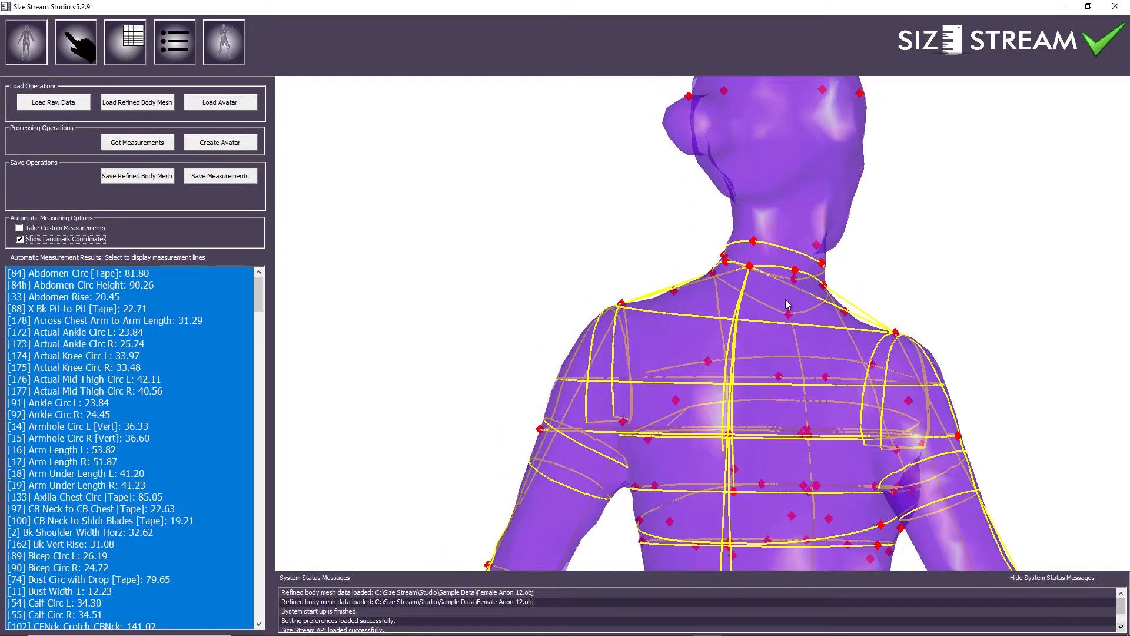
pyautogui.moveTo(790, 395); pyautogui.dragTo(785, 365, button='right')
# Turn the body back to the front to inspect the lower torso, hips and arms
pyautogui.moveTo(767, 360); pyautogui.dragTo(638, 352)
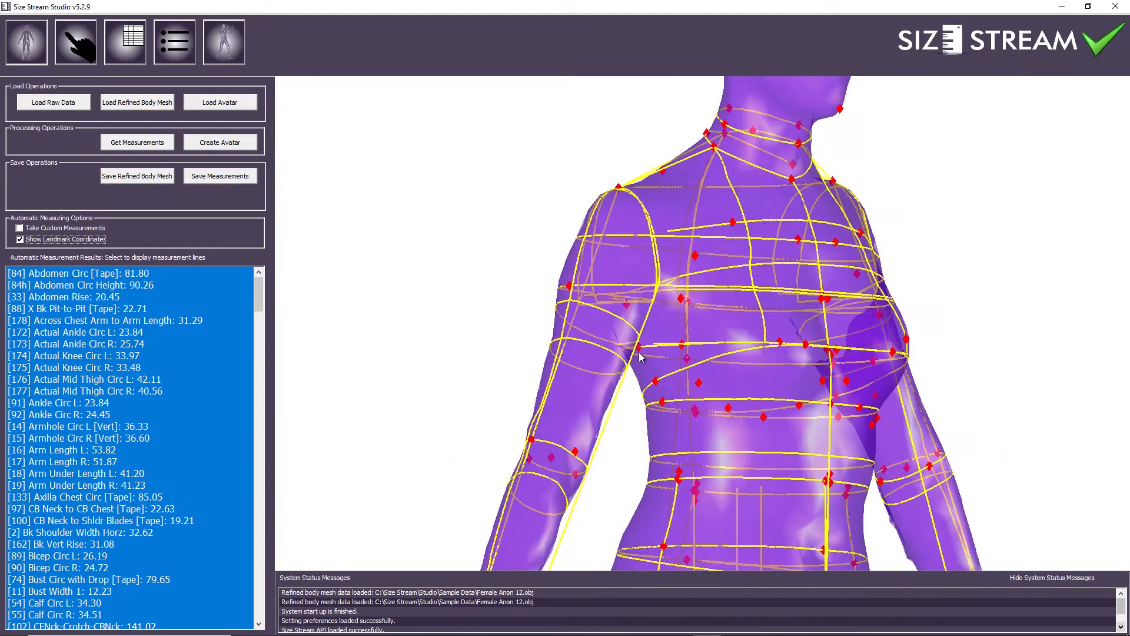
pyautogui.moveTo(700, 406); pyautogui.dragTo(698, 365, button='right')
pyautogui.moveTo(736, 412); pyautogui.dragTo(734, 359, button='right')
pyautogui.moveTo(733, 360); pyautogui.dragTo(670, 369)
pyautogui.scroll(-2, 730, 407)
pyautogui.moveTo(727, 408); pyautogui.dragTo(677, 414)
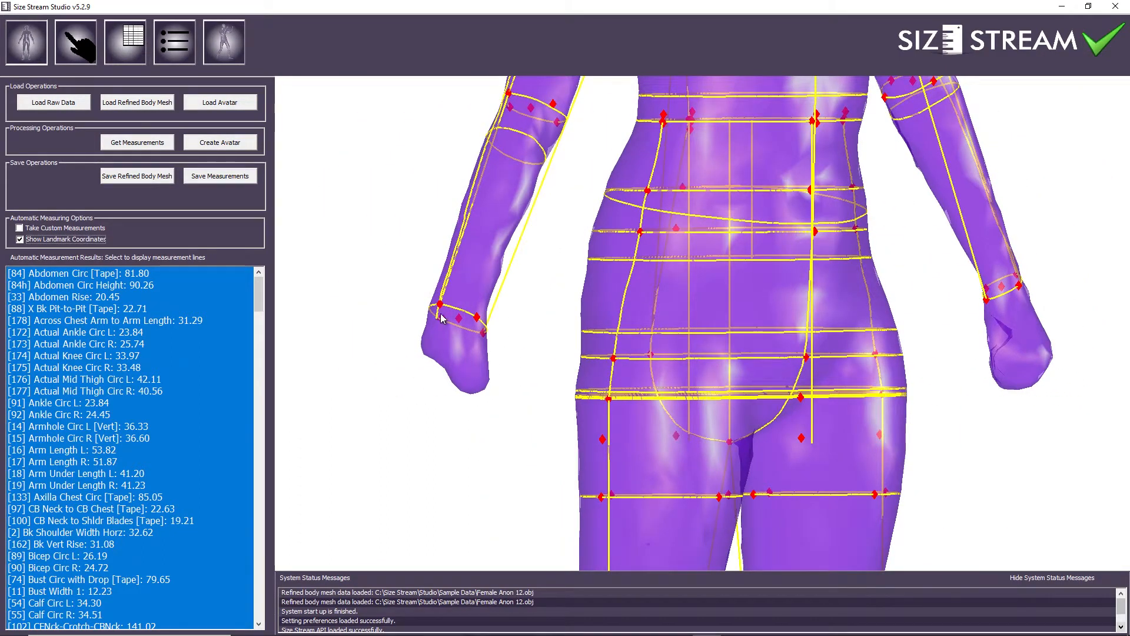
pyautogui.moveTo(568, 331); pyautogui.dragTo(555, 363, button='middle')
pyautogui.moveTo(555, 363); pyautogui.dragTo(509, 362)
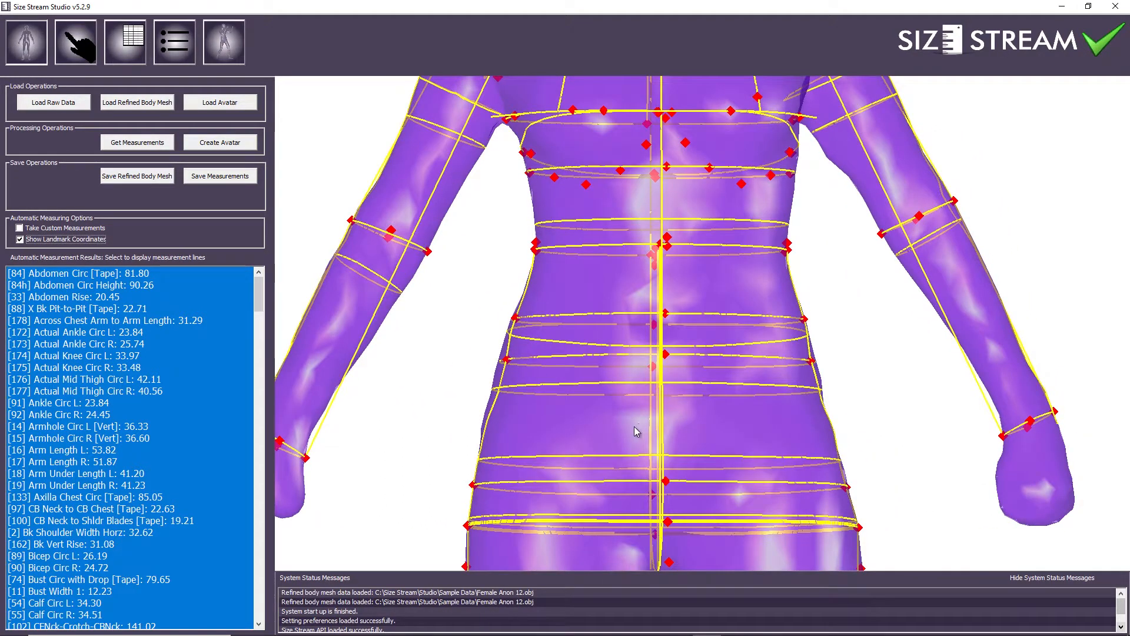
pyautogui.moveTo(725, 430); pyautogui.dragTo(740, 431, button='middle')
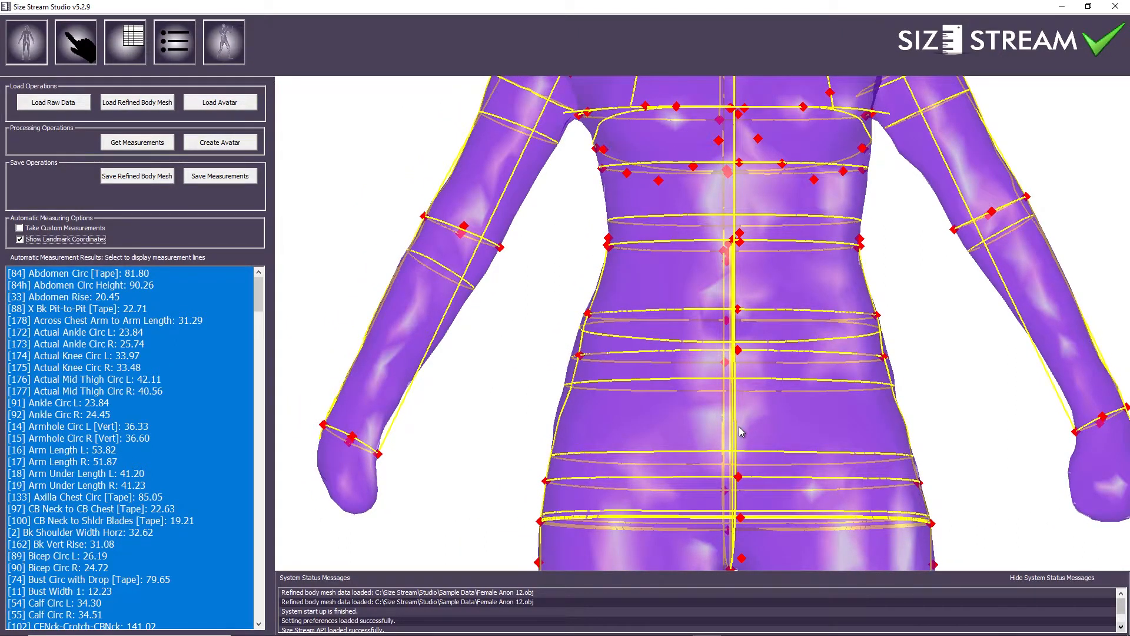
# Deselect every measurement so no lines or landmarks remain, keeping the results list filled
pyautogui.press('Escape')
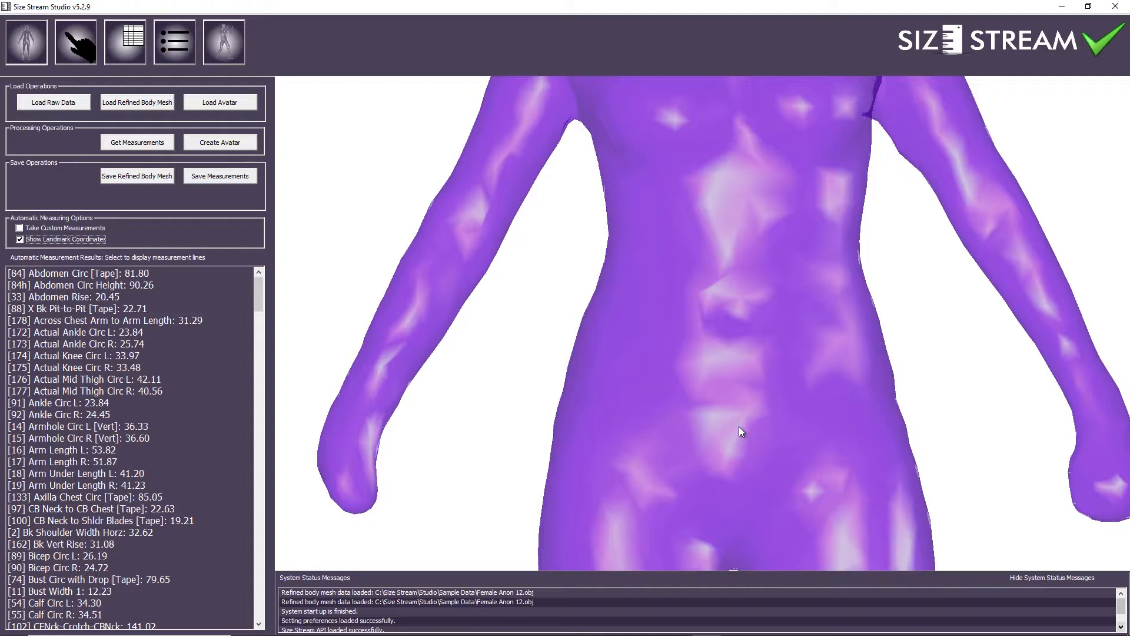
pyautogui.hotkey('ctrl', 'a')
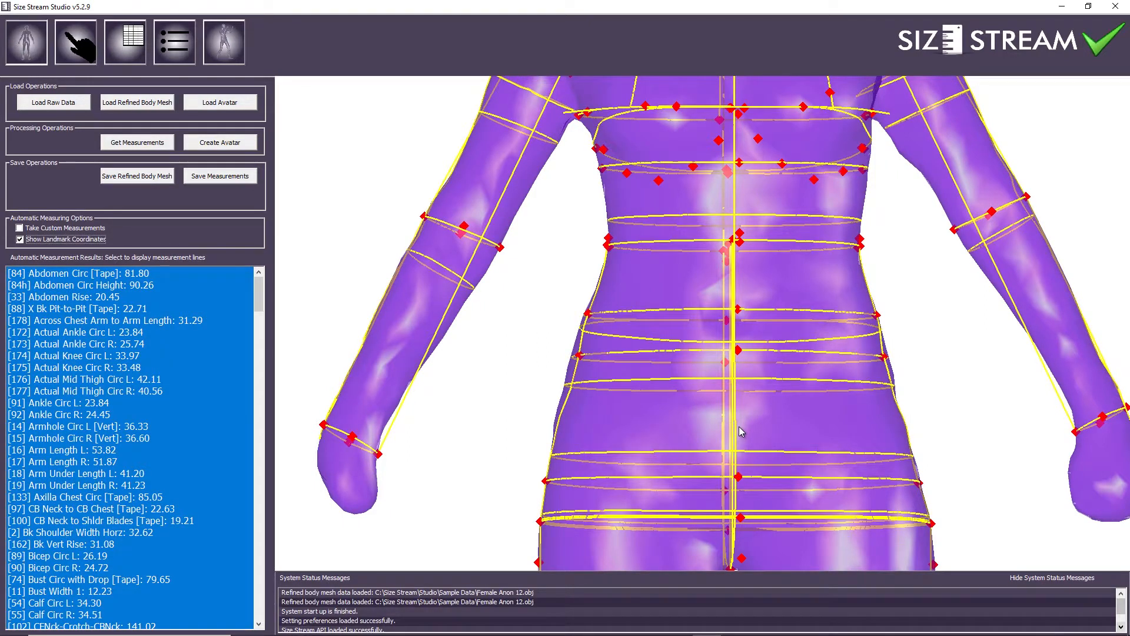
pyautogui.hotkey('ctrl', 'd')
pyautogui.moveTo(638, 399)
pyautogui.mouseDown(button='middle')
pyautogui.moveTo(621, 399)
pyautogui.moveTo(623, 414)
pyautogui.mouseUp(button='middle')
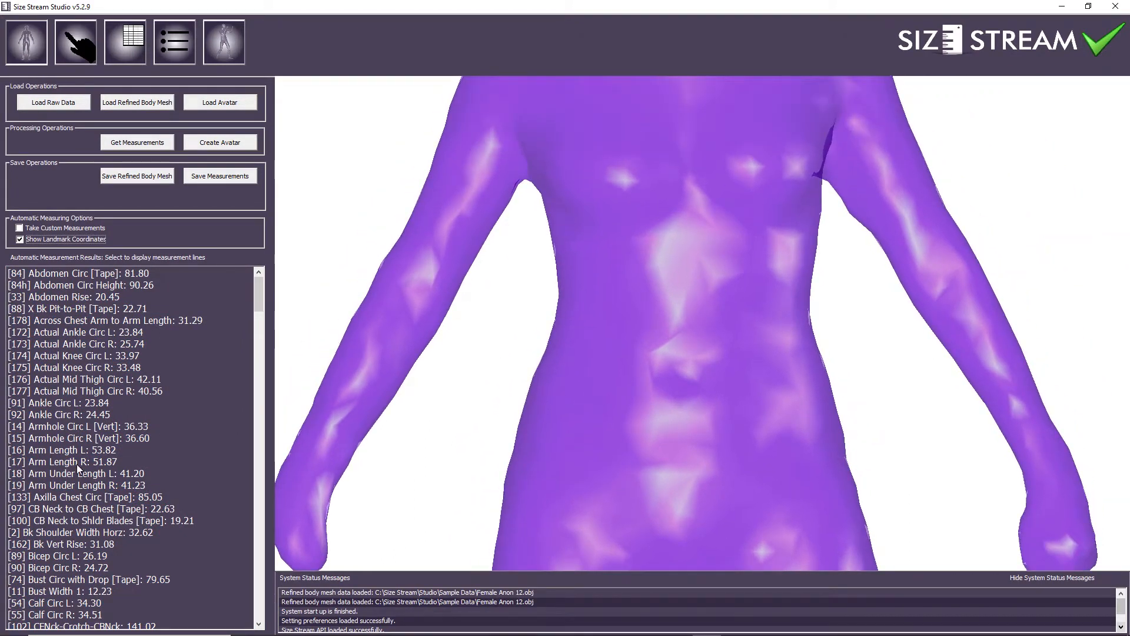
# Select [105] Opt SoB Waist [Tape] (66.70) alone and view its waist line from the side
pyautogui.scroll(-7, 148, 522)
pyautogui.scroll(-6, 148, 523)
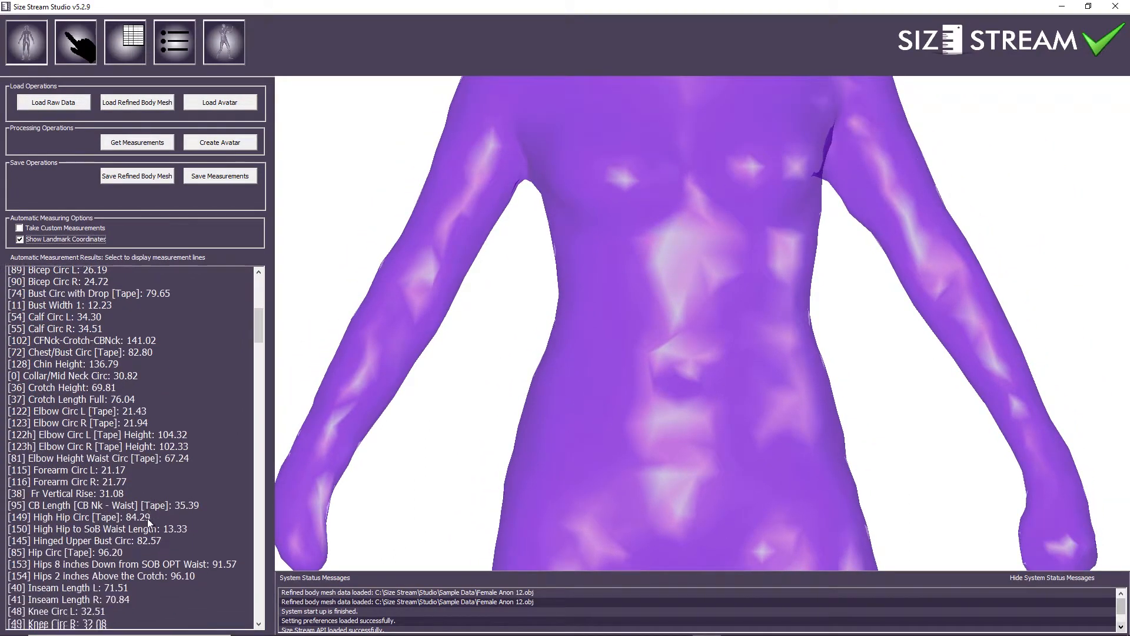
pyautogui.scroll(-3, 148, 523)
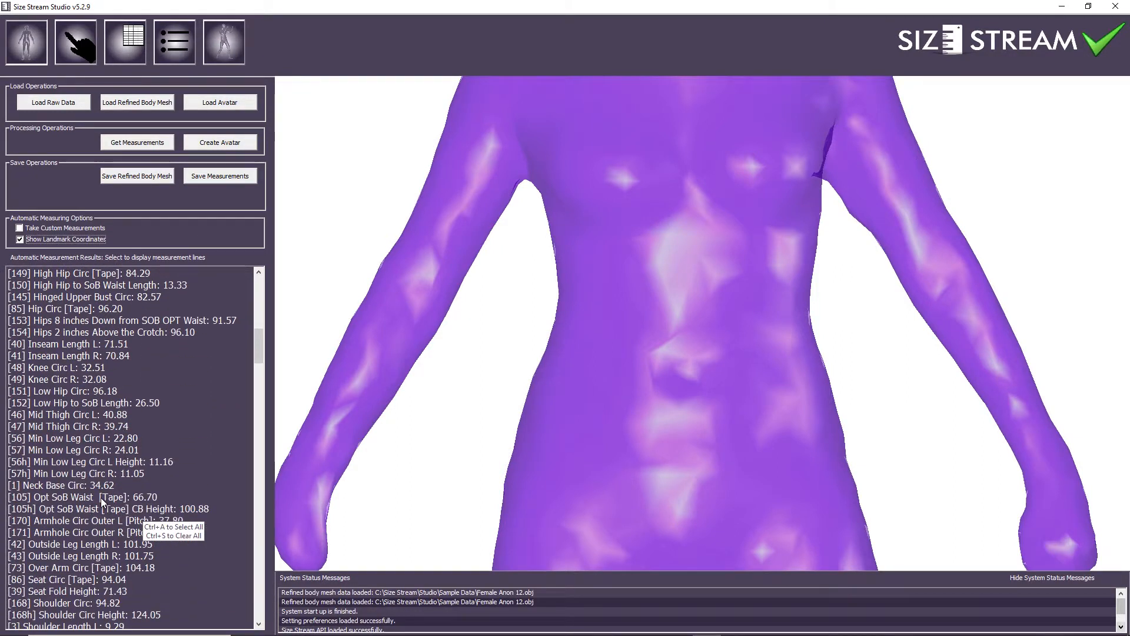
pyautogui.click(102, 497)
pyautogui.moveTo(641, 383); pyautogui.dragTo(569, 387)
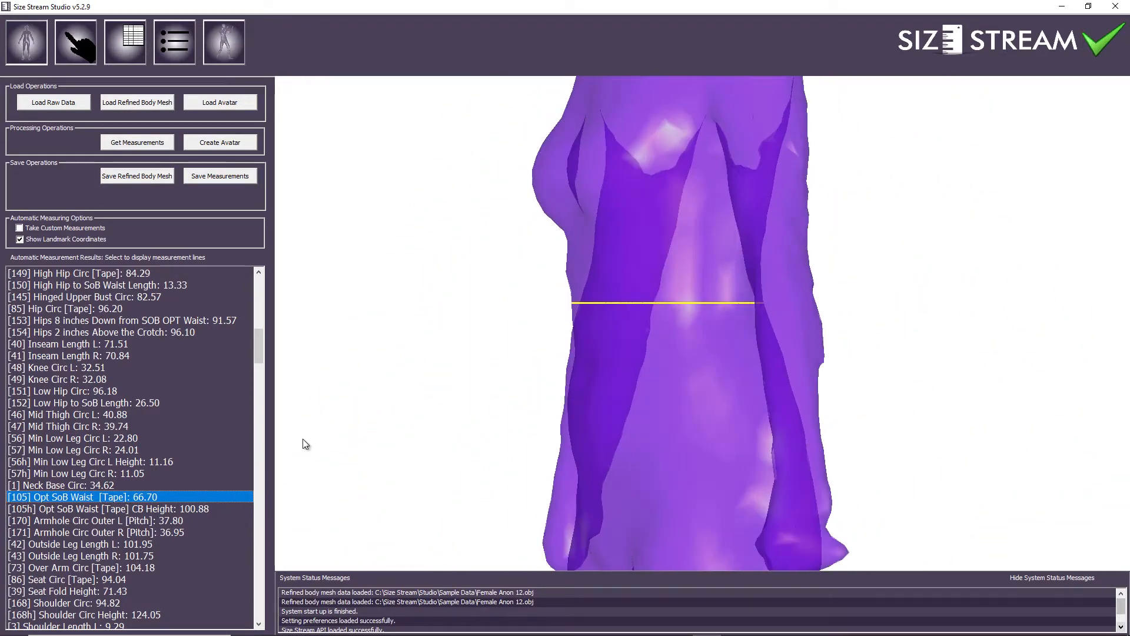
pyautogui.moveTo(259, 354); pyautogui.dragTo(259, 316)
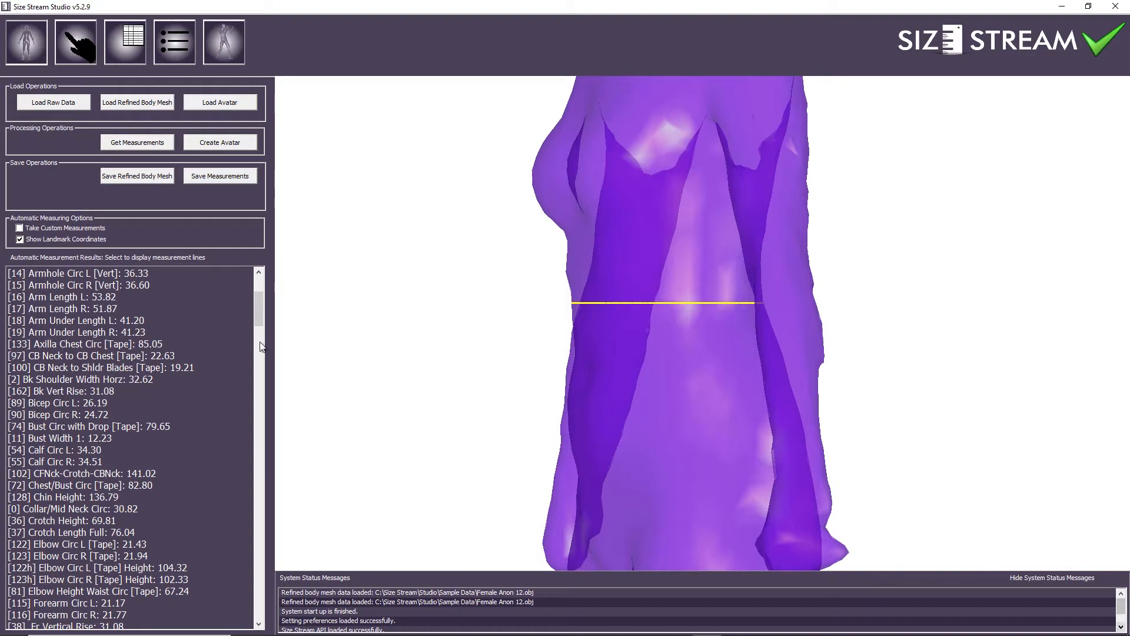
# Add [72] Chest/Bust Circ [Tape] (82.80) beside the waist line, then zoom out to the full figure
pyautogui.scroll(-4, 262, 320)
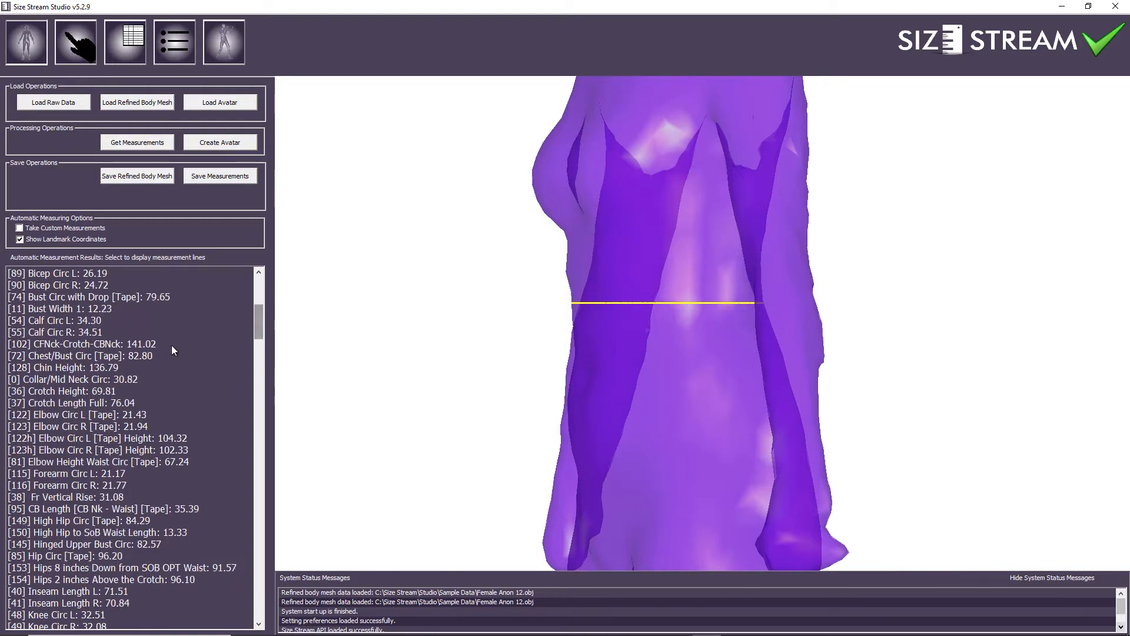
pyautogui.click(96, 365)
pyautogui.click(126, 355)
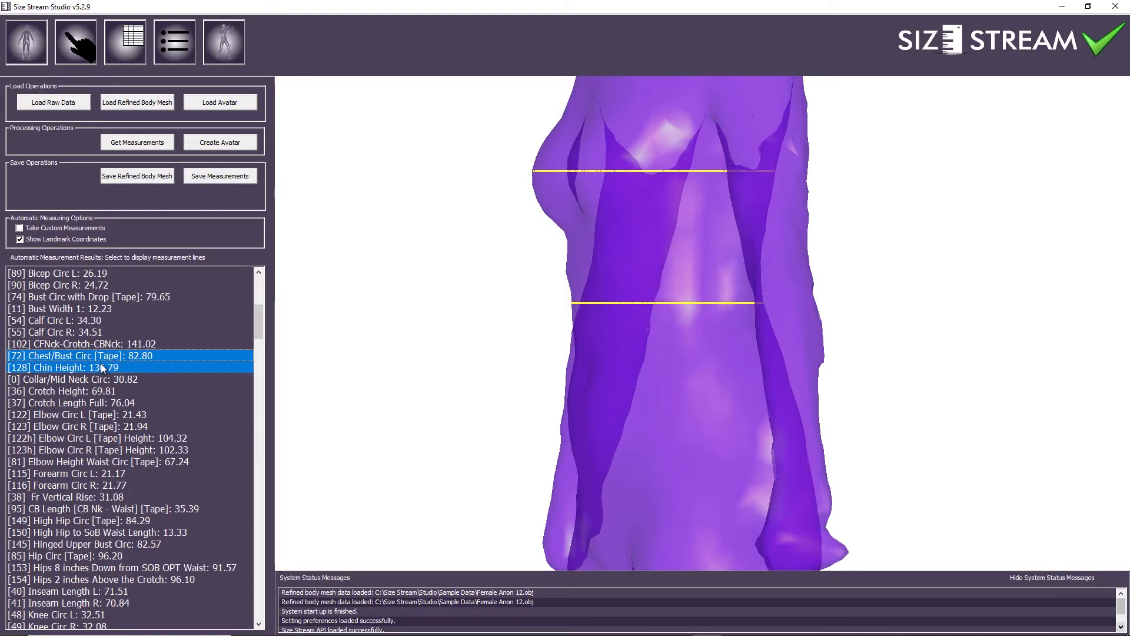
pyautogui.moveTo(636, 298); pyautogui.dragTo(610, 374)
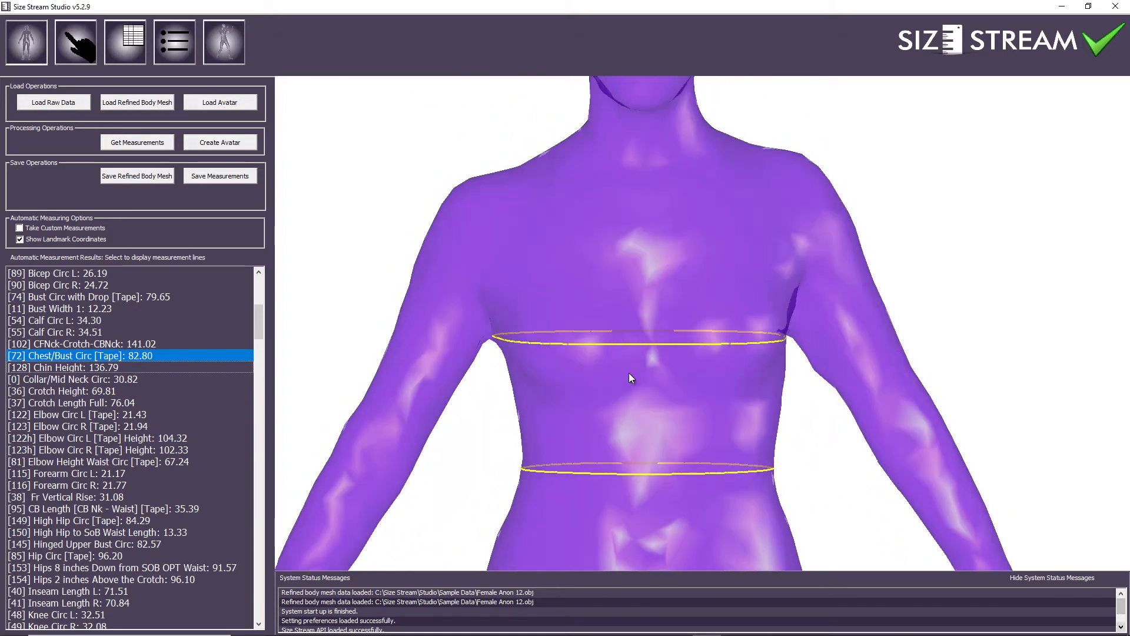
pyautogui.scroll(-5, 630, 375)
pyautogui.moveTo(652, 394); pyautogui.dragTo(647, 362, button='middle')
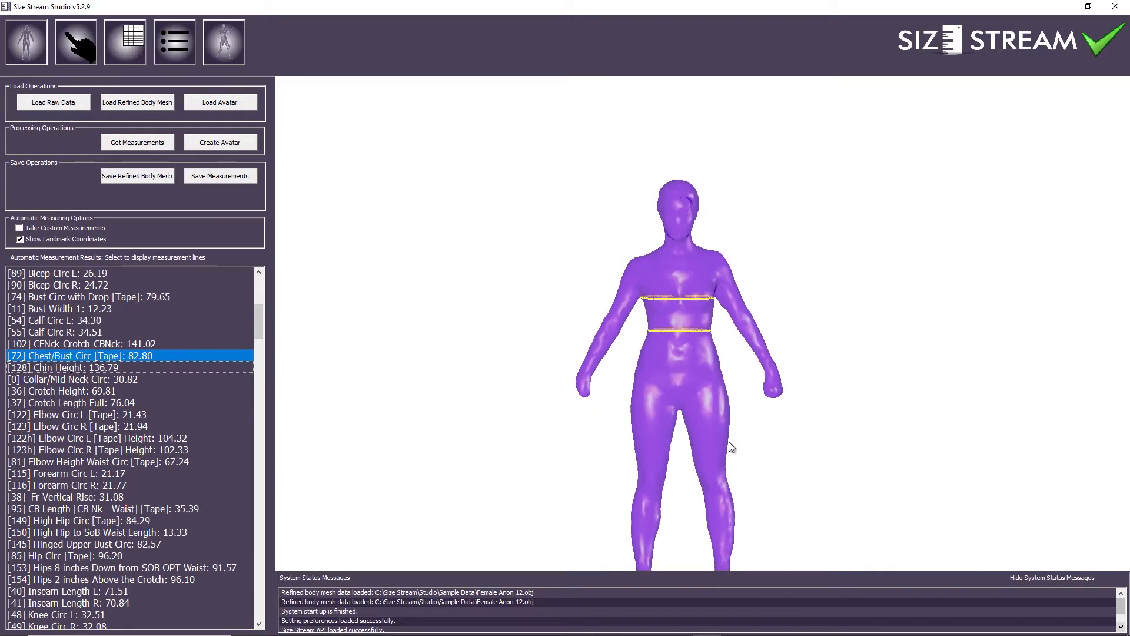
pyautogui.moveTo(719, 451); pyautogui.dragTo(708, 425, button='middle')
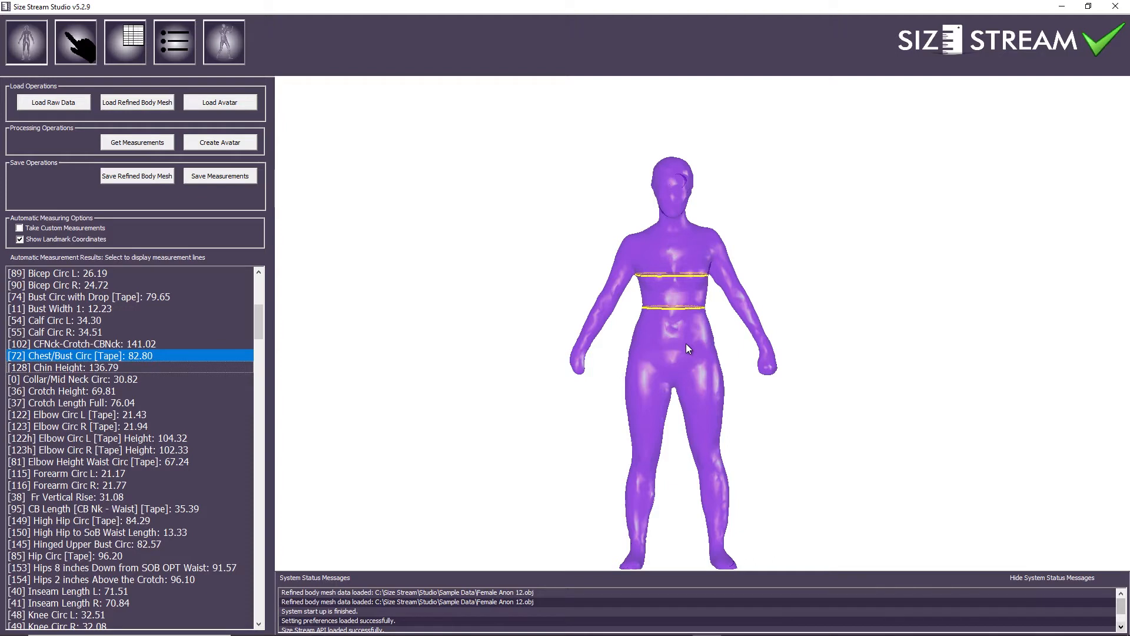
# Select all measurements with Ctrl+A so every line and landmark covers the figure
pyautogui.hotkey('ctrl', 'a')
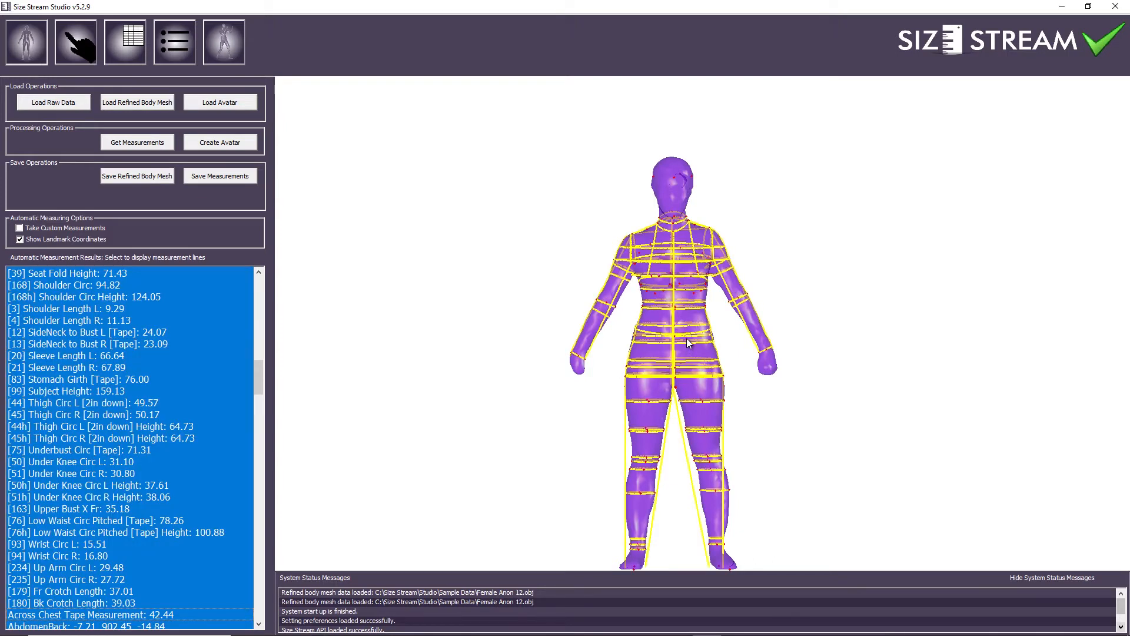
pyautogui.moveTo(681, 337); pyautogui.dragTo(684, 331, button='middle')
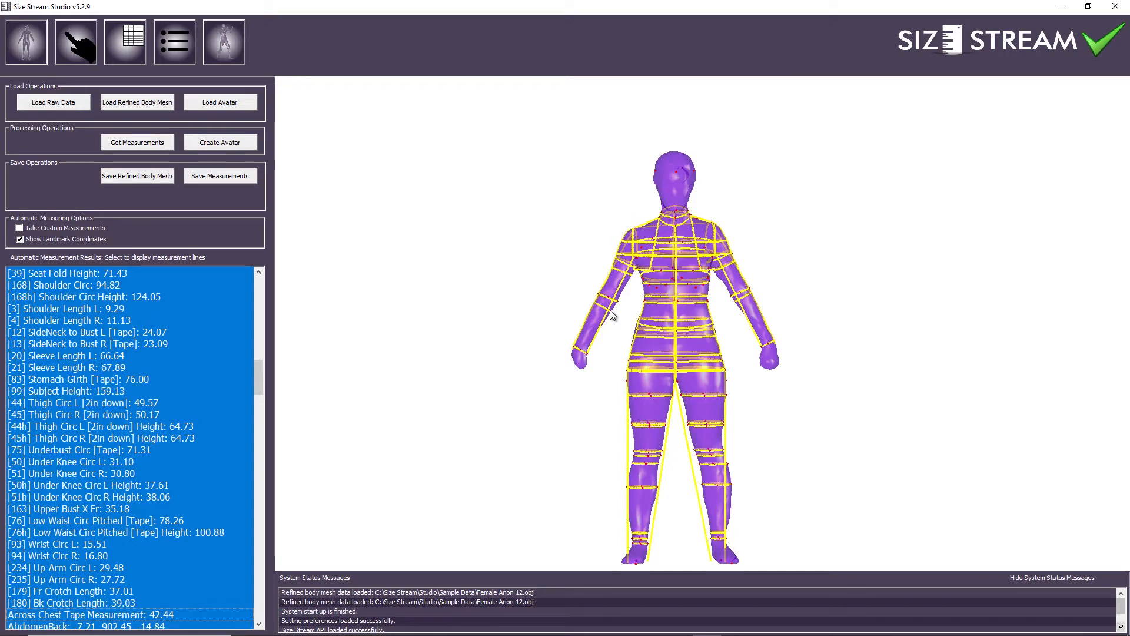
pyautogui.moveTo(803, 635)
pyautogui.click(737, 625)
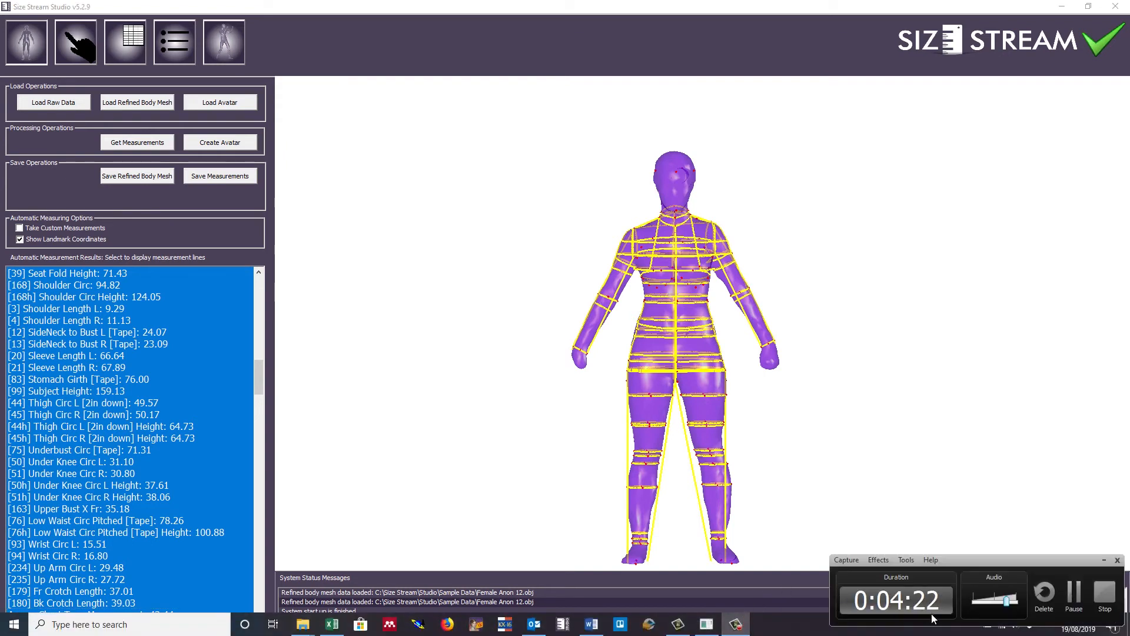